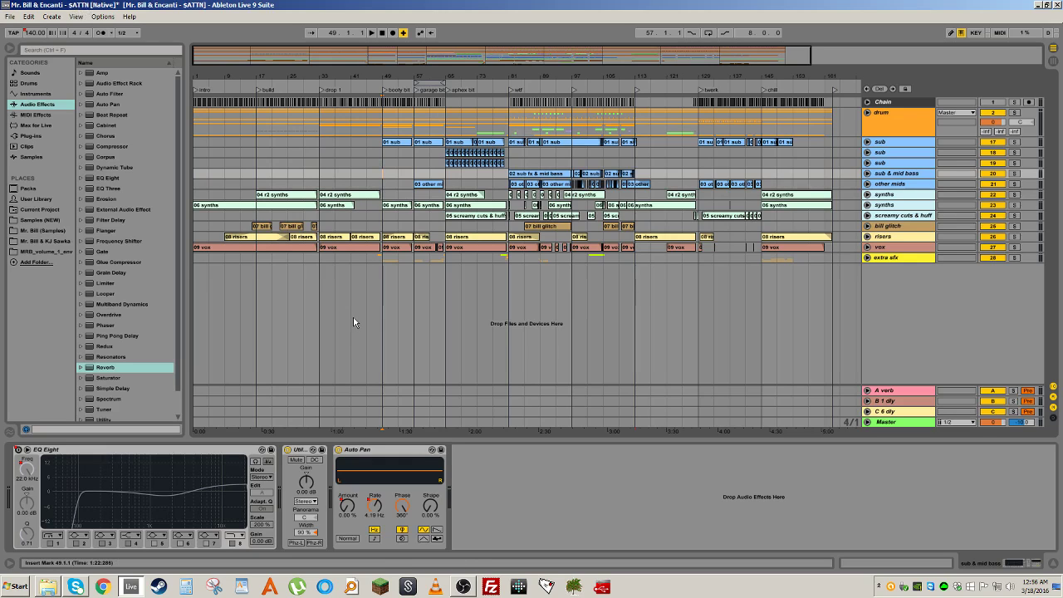
# Step: Bring up the $ATTN project folder in File Explorer, look over its Live set files and return to the Native set
pyautogui.click(368, 257)
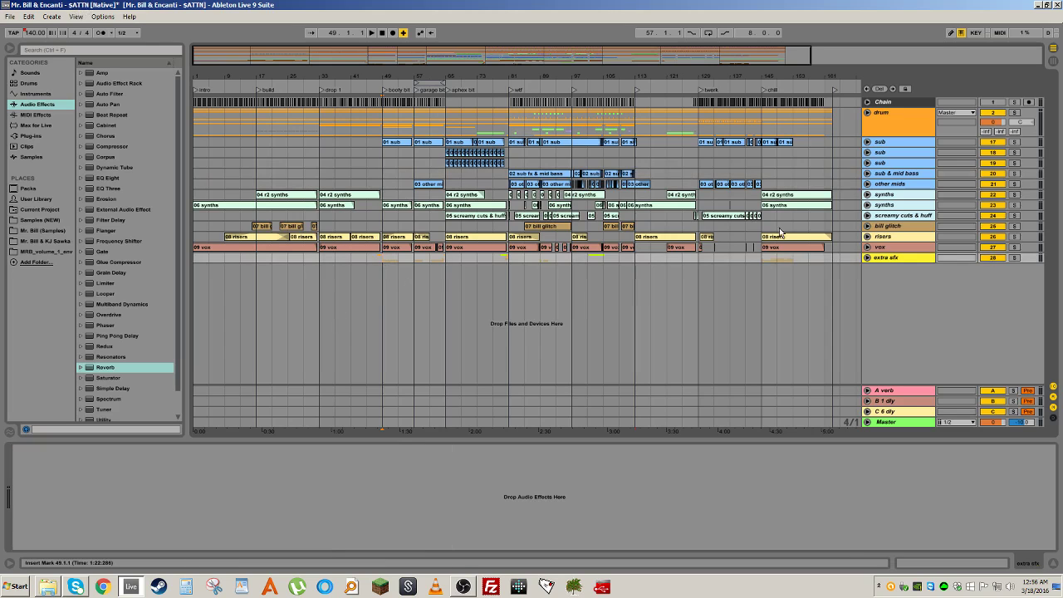
pyautogui.click(47, 586)
pyautogui.click(491, 287)
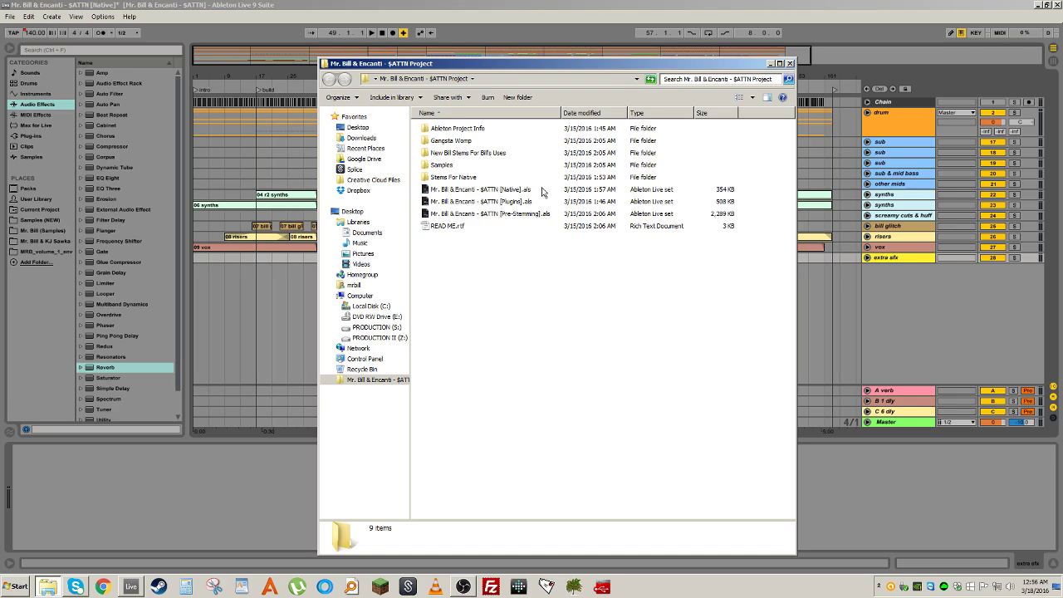
pyautogui.moveTo(496, 69); pyautogui.dragTo(535, 68)
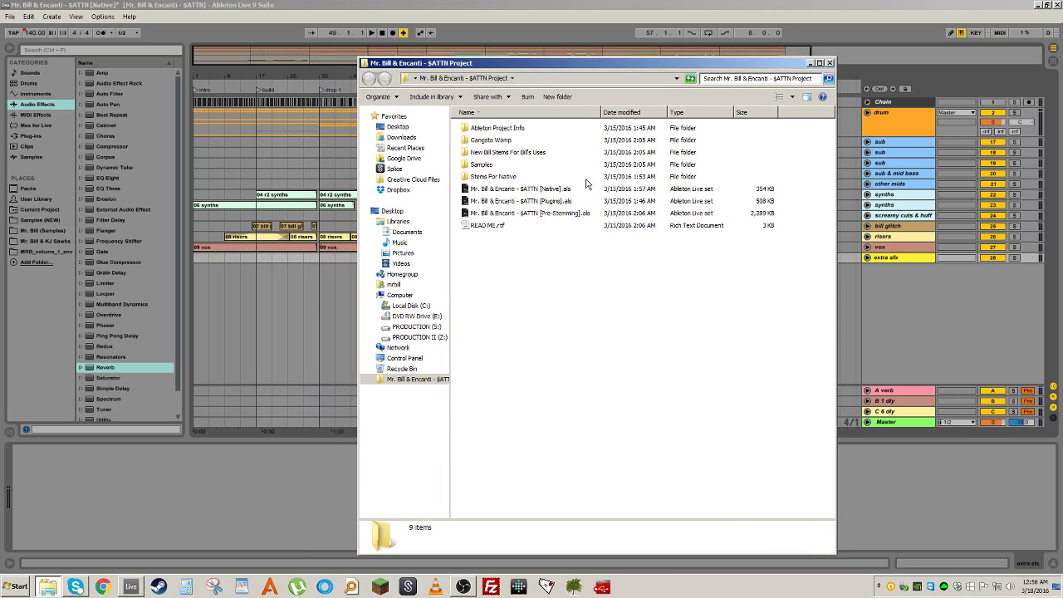
pyautogui.moveTo(582, 193); pyautogui.dragTo(570, 249)
pyautogui.click(537, 280)
pyautogui.doubleClick(542, 191)
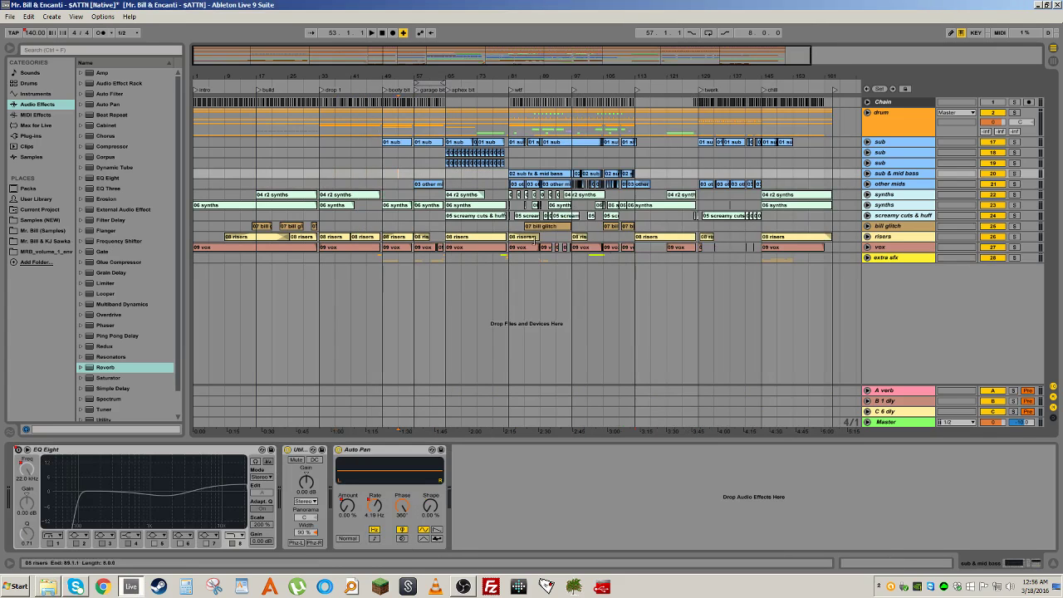
# Step: Unfold the drum group to view its individual tracks, show the group's effect devices and fold the group again
pyautogui.click(868, 112)
pyautogui.click(871, 115)
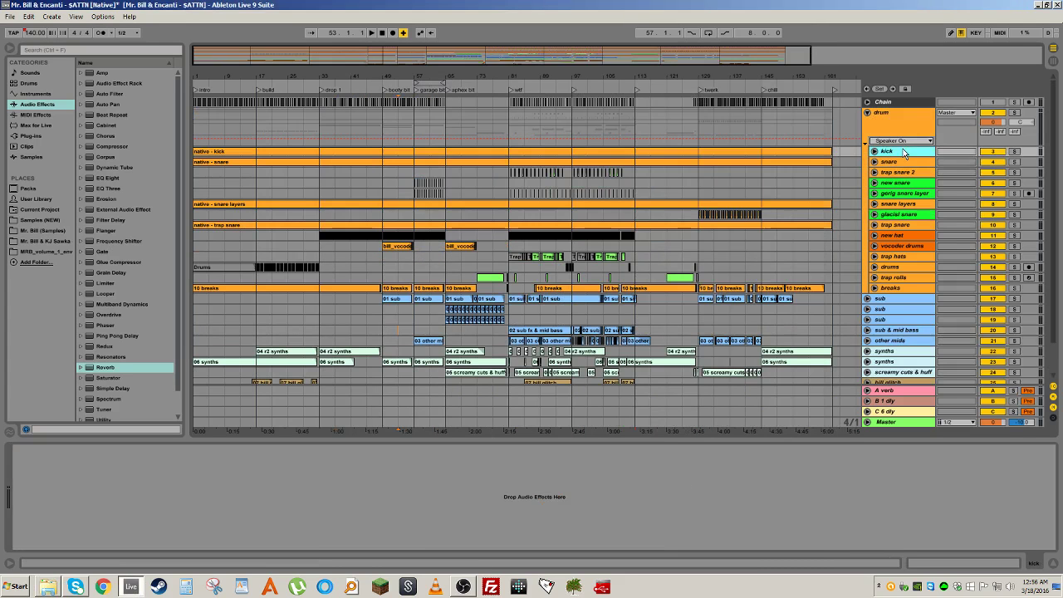
pyautogui.click(903, 150)
pyautogui.click(888, 118)
pyautogui.click(867, 112)
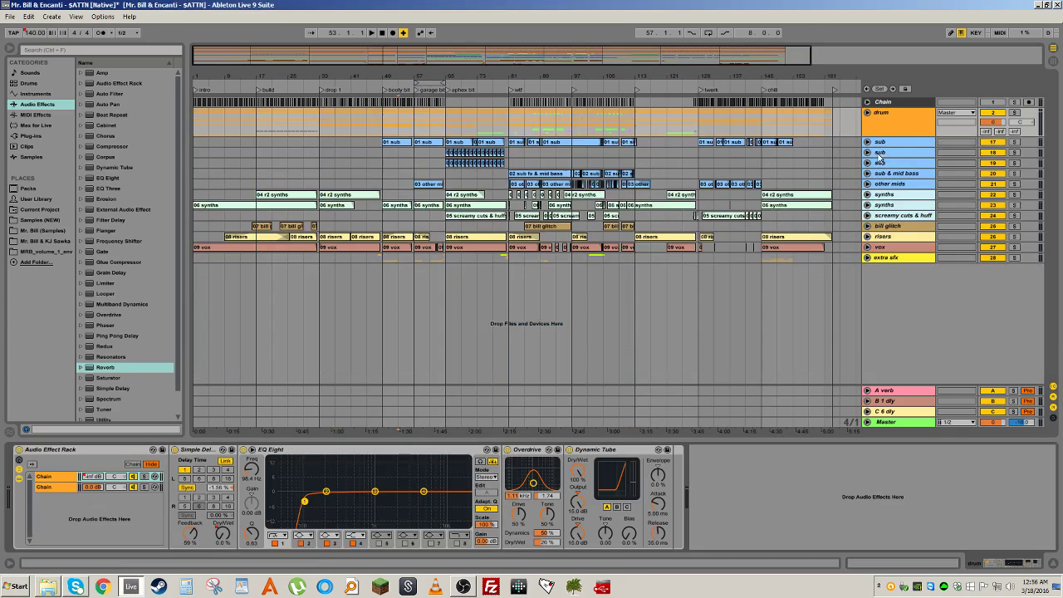
# Step: Show the Master track's plugin chain, hide the device view and return to the sub & mid bass track at the aphex bit marker
pyautogui.click(883, 423)
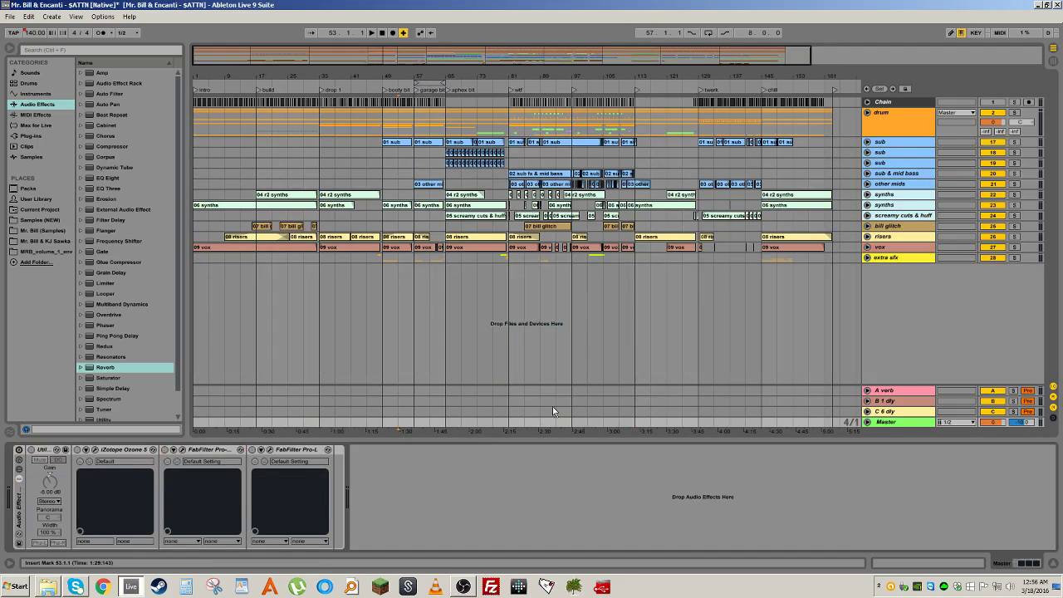
pyautogui.doubleClick(434, 439)
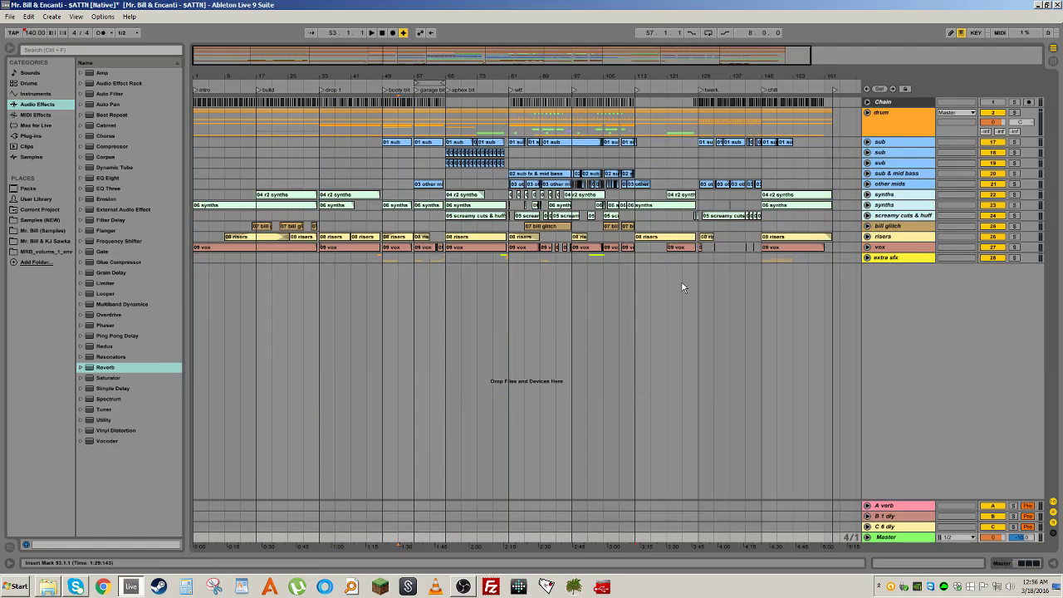
pyautogui.click(444, 166)
pyautogui.click(444, 173)
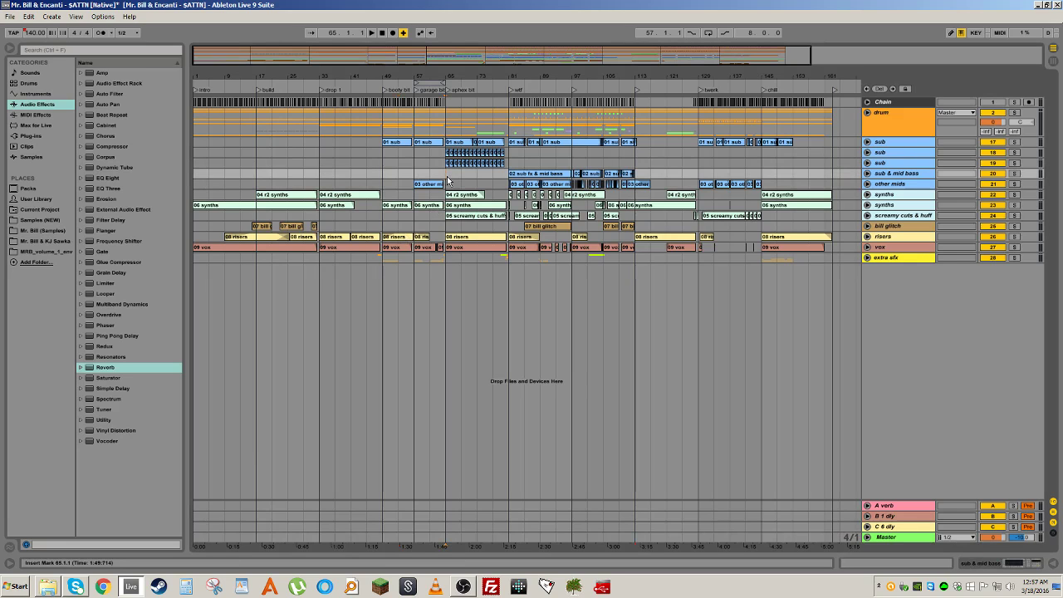
# Step: Check the Live version in the About information, close it and return to the sub & mid bass track at bar 57
pyautogui.click(129, 18)
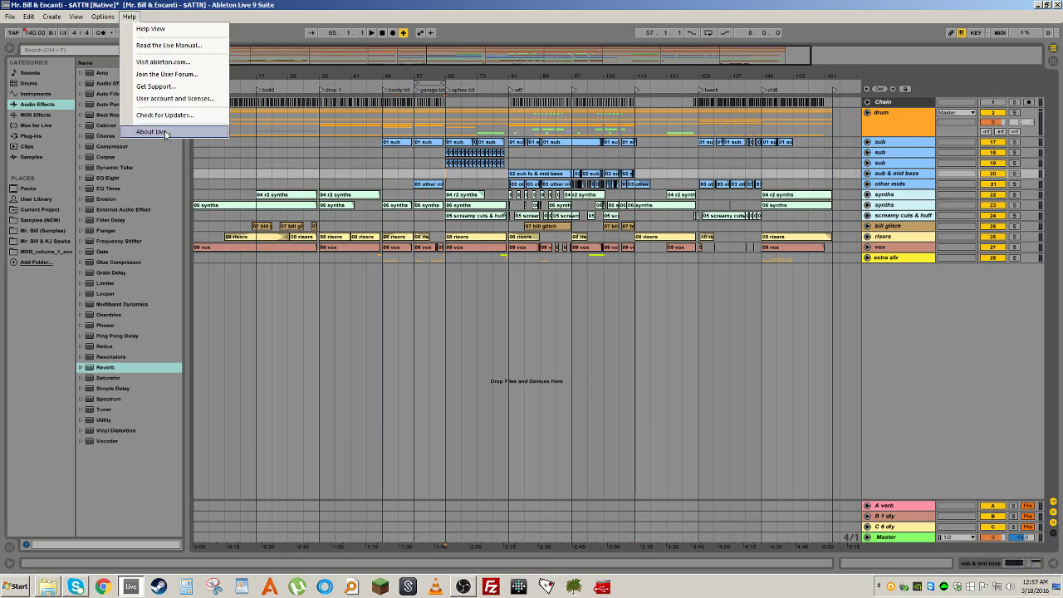
pyautogui.click(173, 134)
pyautogui.click(487, 272)
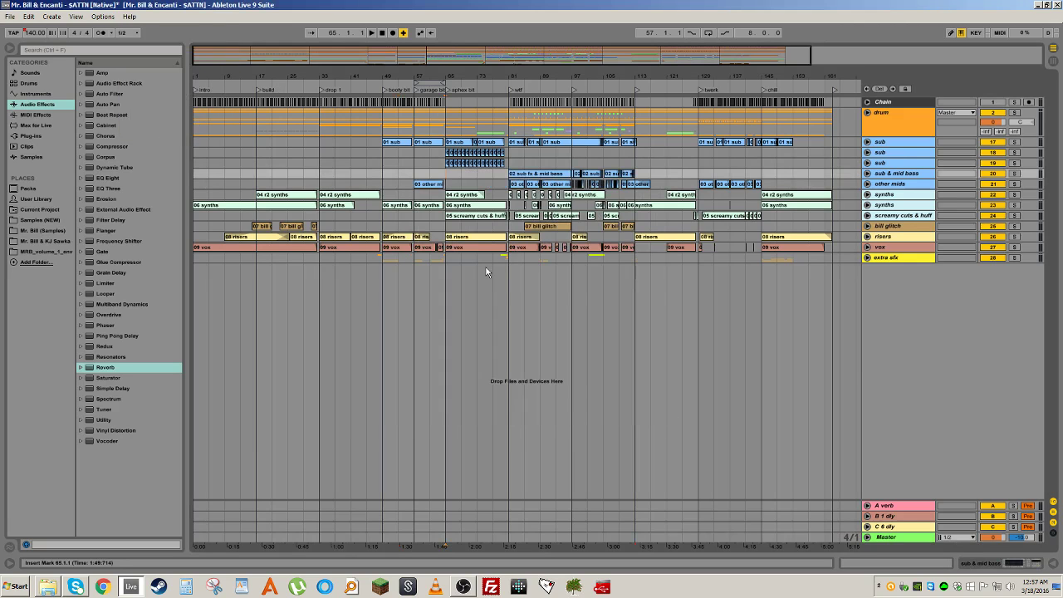
pyautogui.click(453, 258)
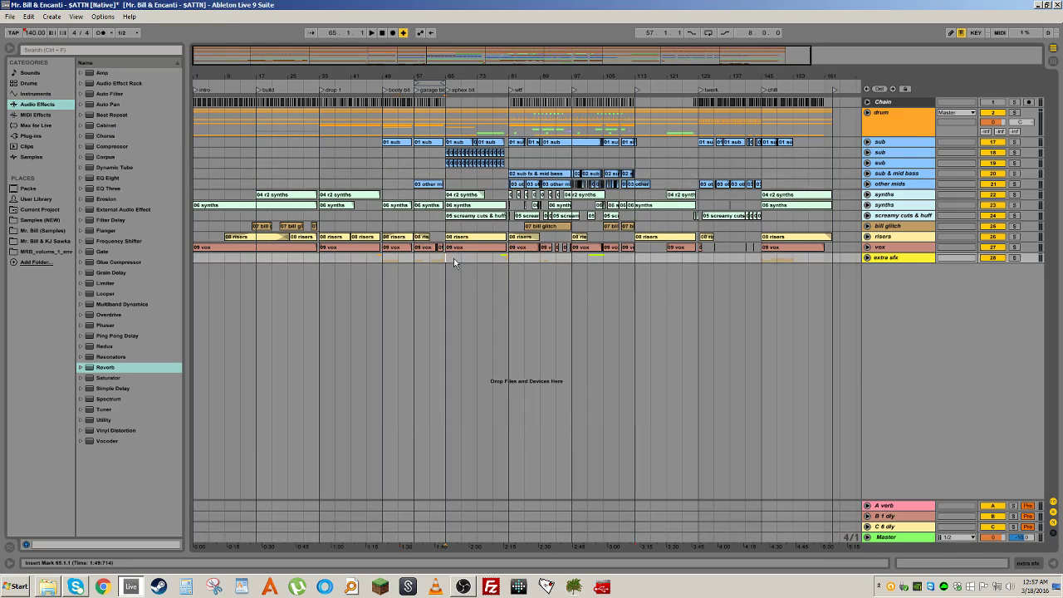
pyautogui.click(417, 172)
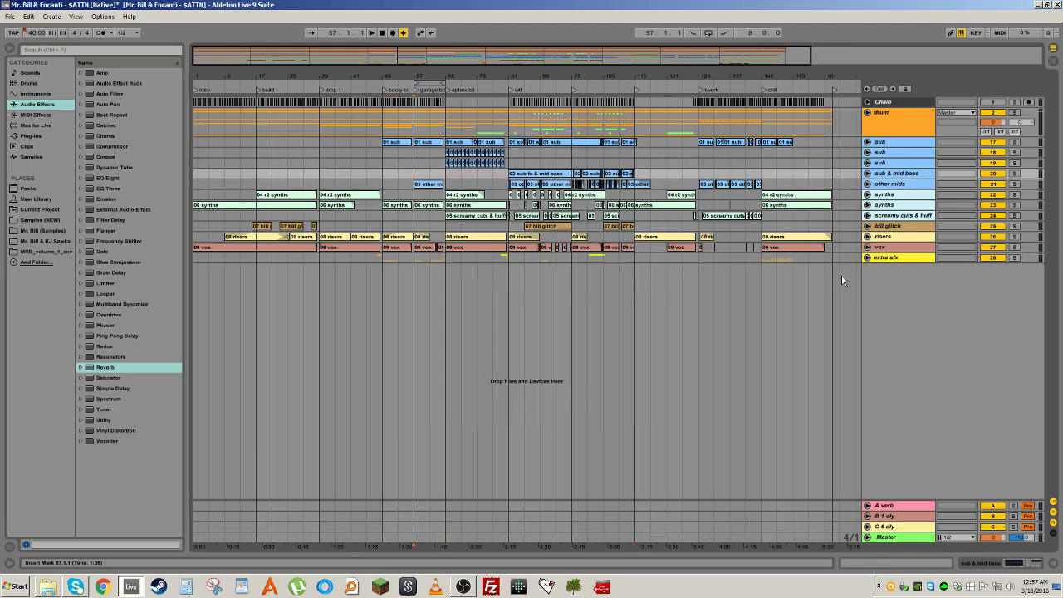
# Step: Highlight the stem clips from the sub tracks down to extra sfx across the whole arrangement, and highlight the upper sub tracks from bar 49
pyautogui.moveTo(835, 260); pyautogui.dragTo(181, 139)
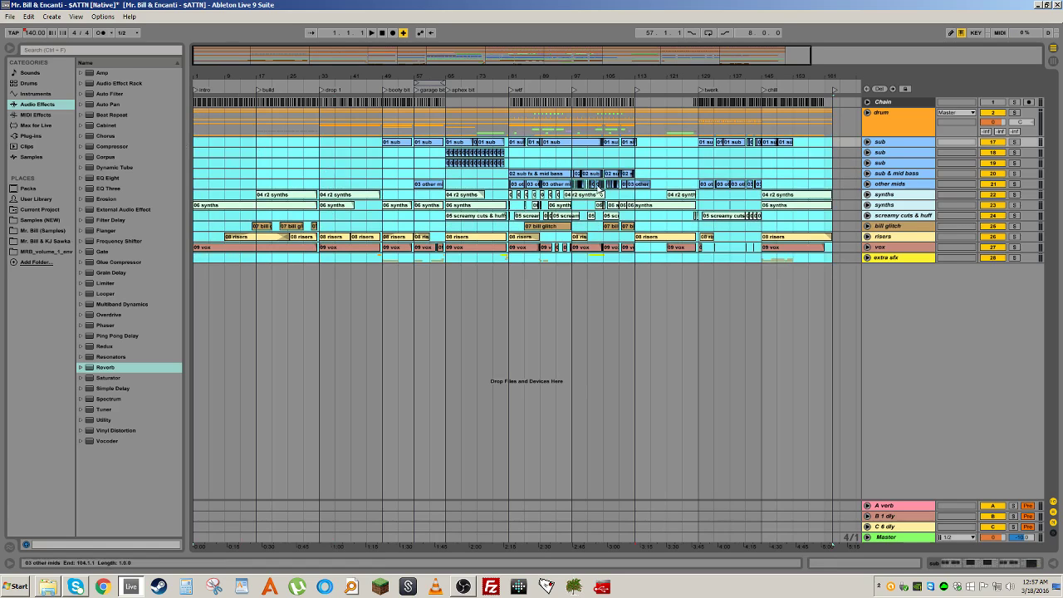
pyautogui.click(840, 152)
pyautogui.moveTo(380, 143); pyautogui.dragTo(838, 153)
# Step: Examine the layered sub tracks in the aphex bit section and open one short sub clip's sample waveform
pyautogui.moveTo(464, 74); pyautogui.dragTo(464, 74)
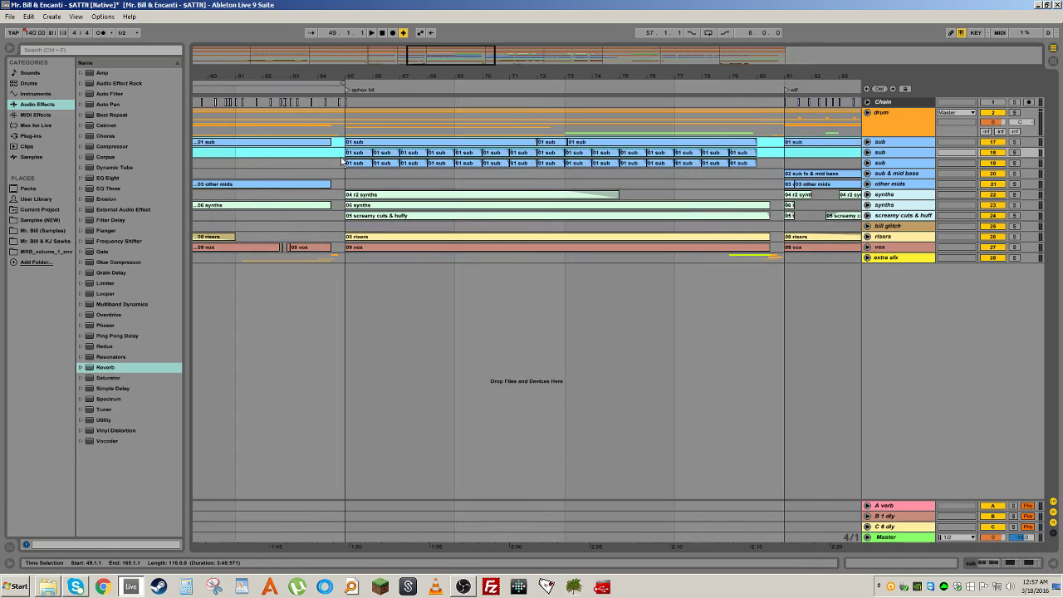
pyautogui.click(873, 162)
pyautogui.click(867, 153)
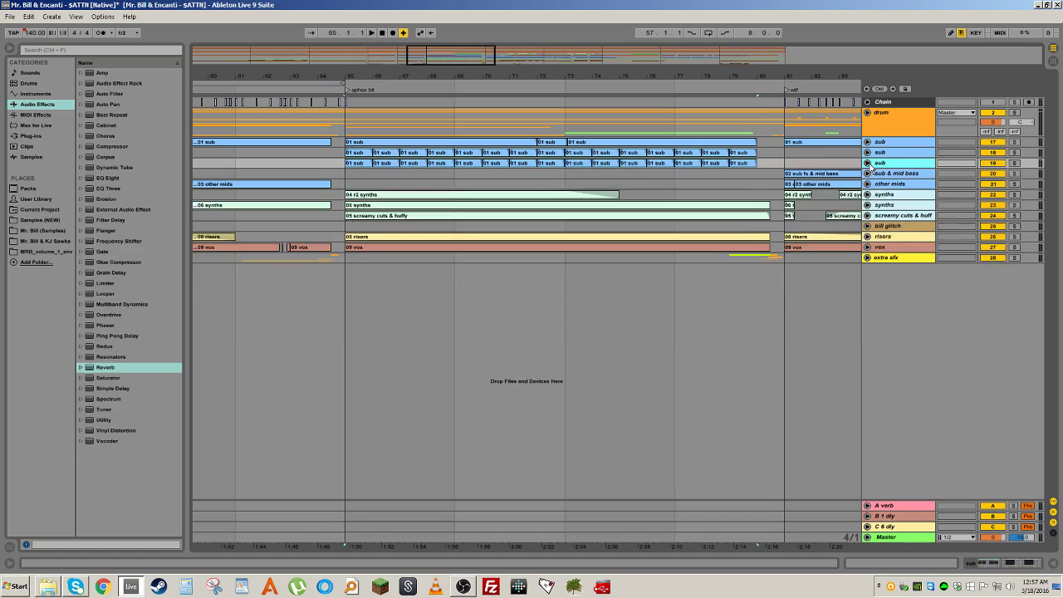
pyautogui.click(867, 152)
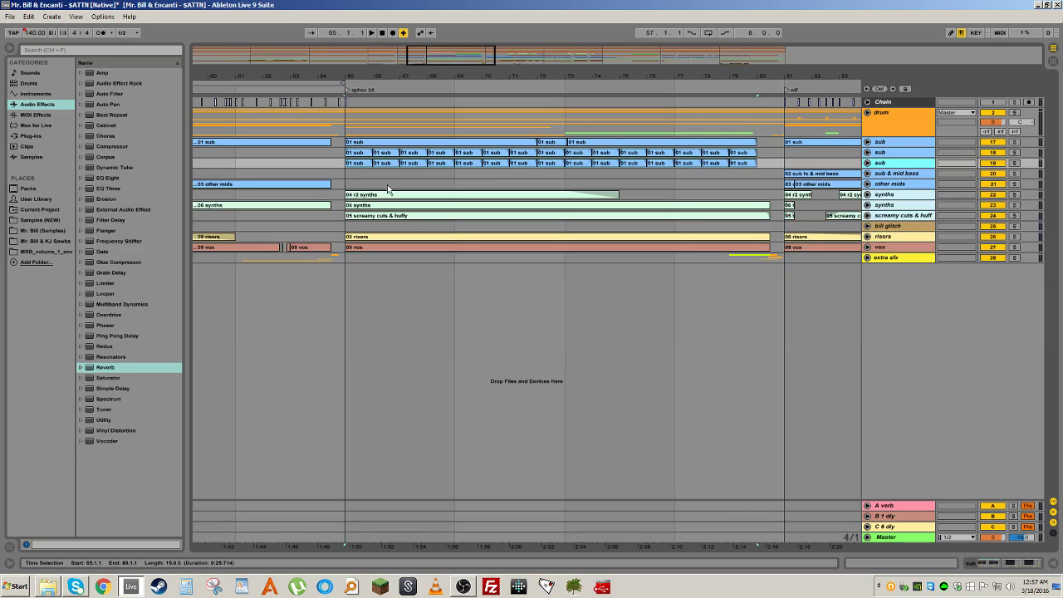
pyautogui.doubleClick(355, 163)
pyautogui.moveTo(481, 80); pyautogui.dragTo(440, 76)
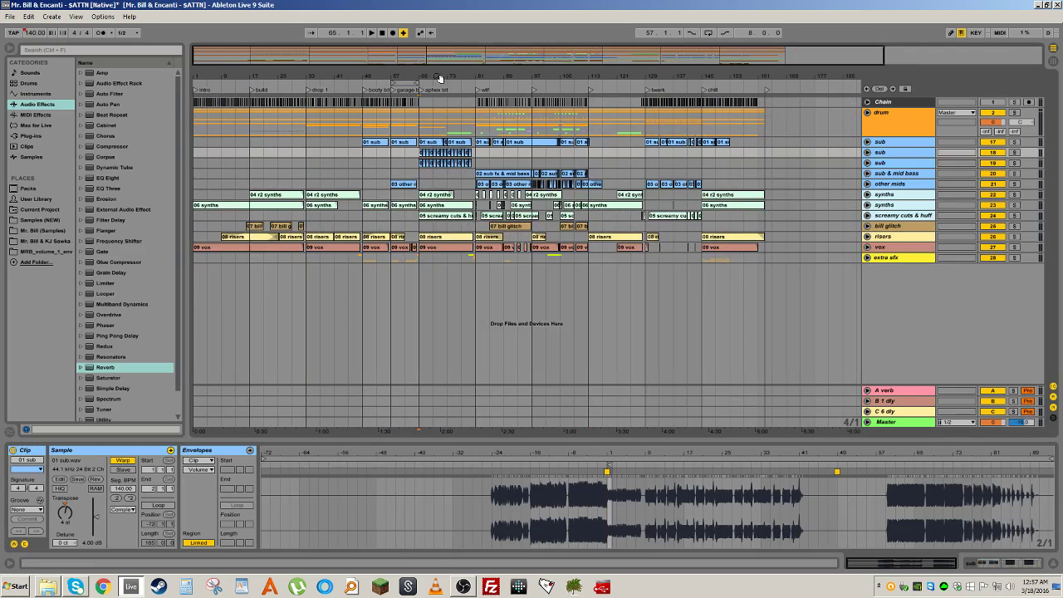
# Step: Highlight the clips on the sub & mid bass track and on the other mids track, and clear the selection
pyautogui.click(481, 173)
pyautogui.moveTo(465, 178); pyautogui.dragTo(631, 184)
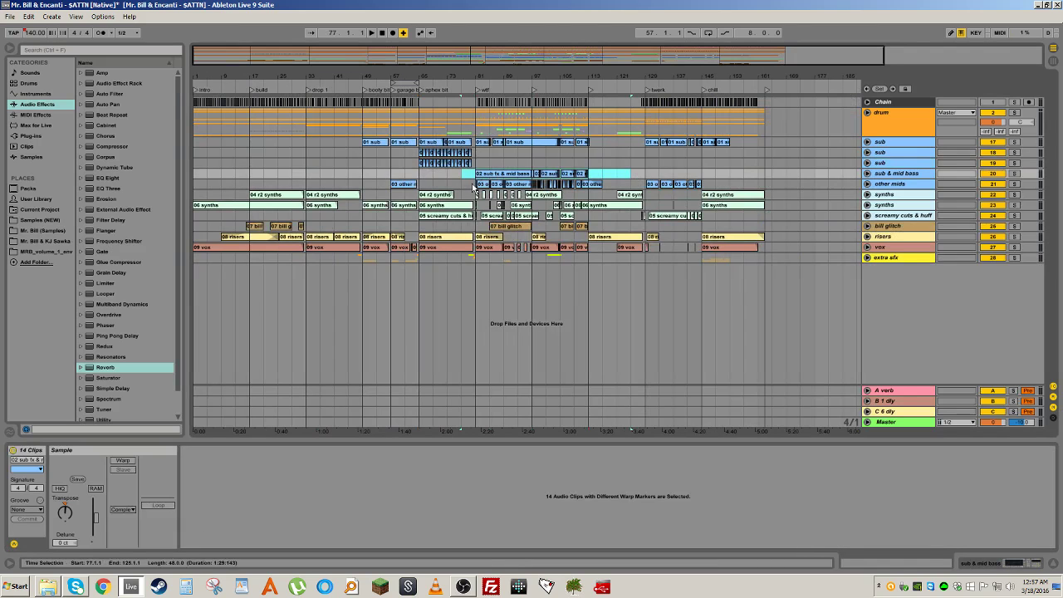
pyautogui.moveTo(377, 184); pyautogui.dragTo(715, 185)
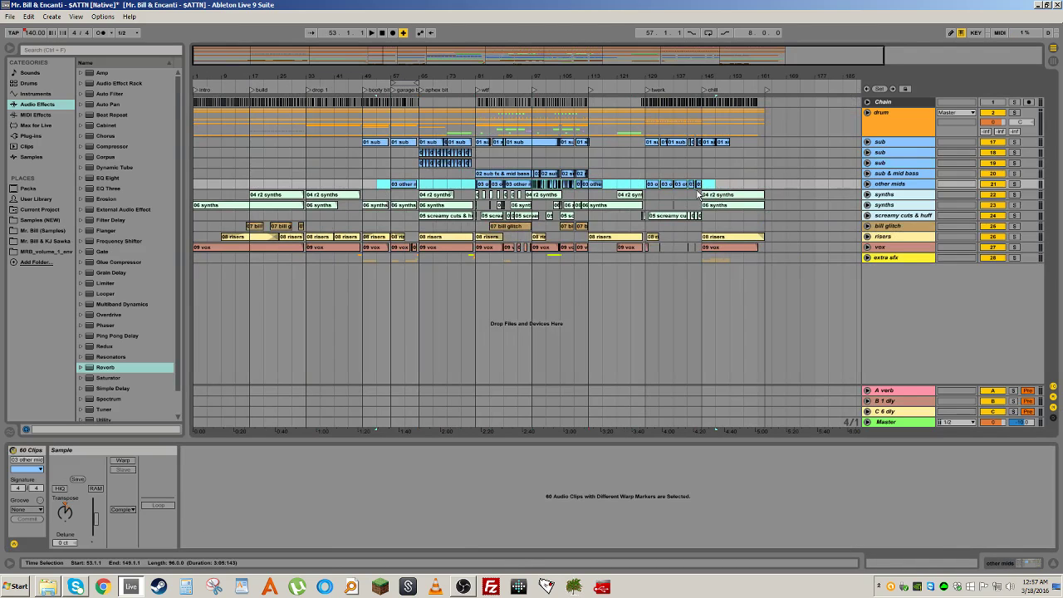
pyautogui.click(832, 234)
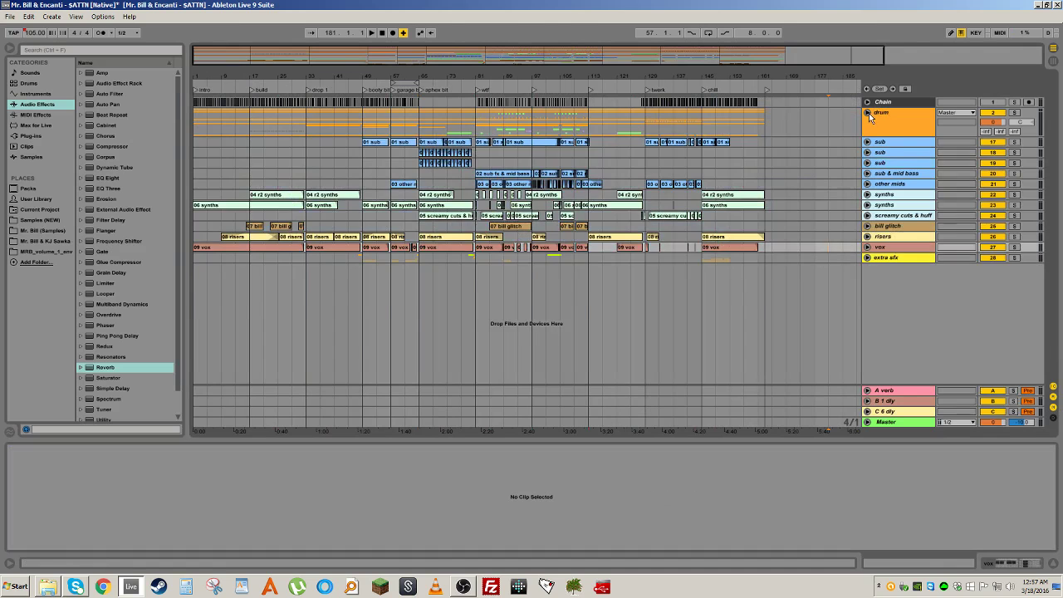
# Step: Inspect the waveforms of the kick, snare and snare layers stems inside the drum group, folding each track and the group again
pyautogui.click(866, 112)
pyautogui.click(873, 151)
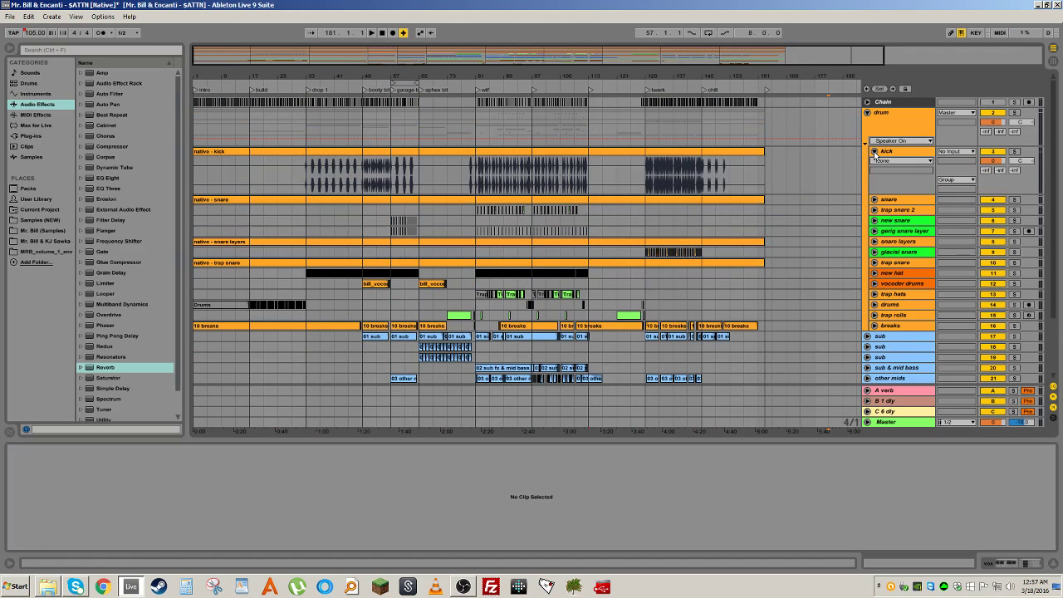
pyautogui.click(873, 152)
pyautogui.click(873, 153)
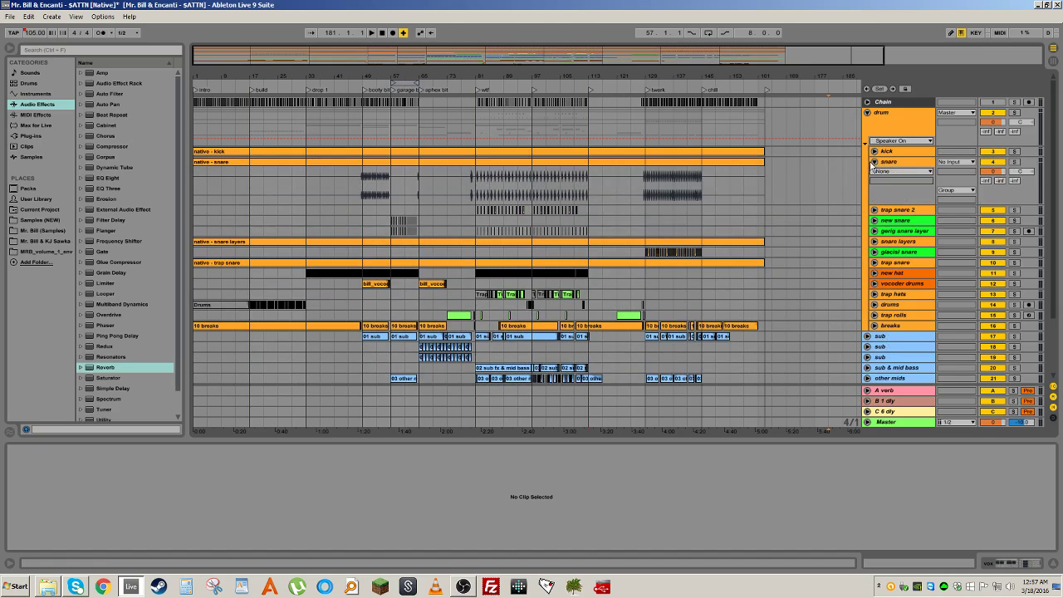
pyautogui.click(872, 156)
pyautogui.click(874, 204)
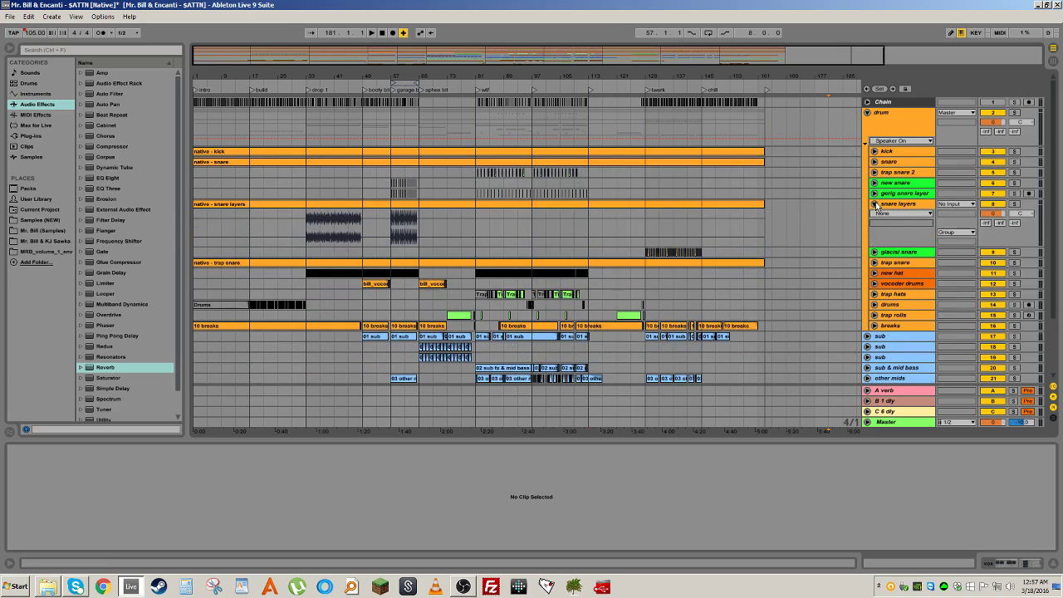
pyautogui.click(875, 204)
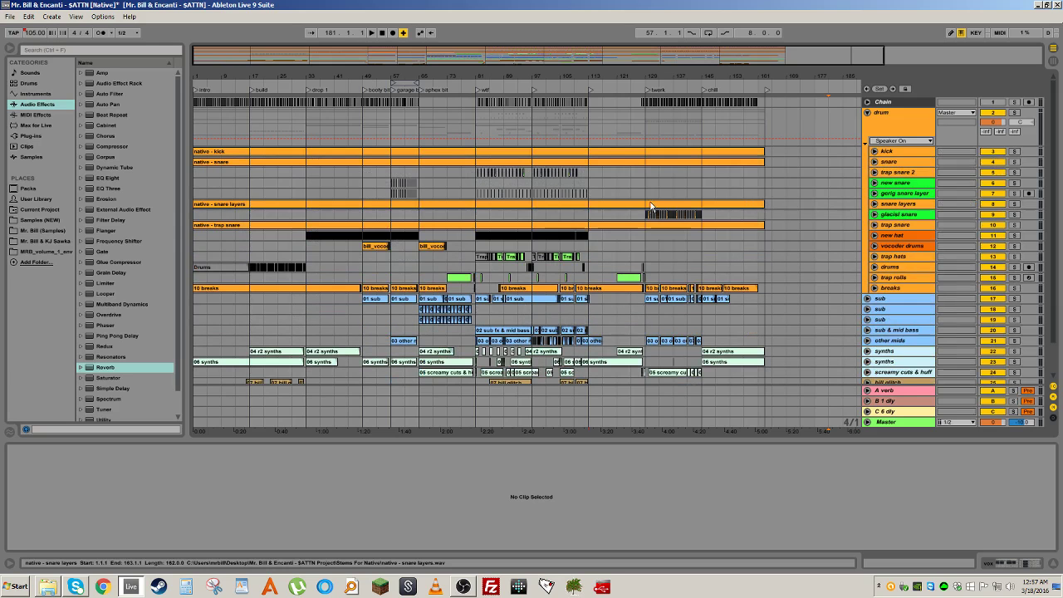
pyautogui.click(730, 197)
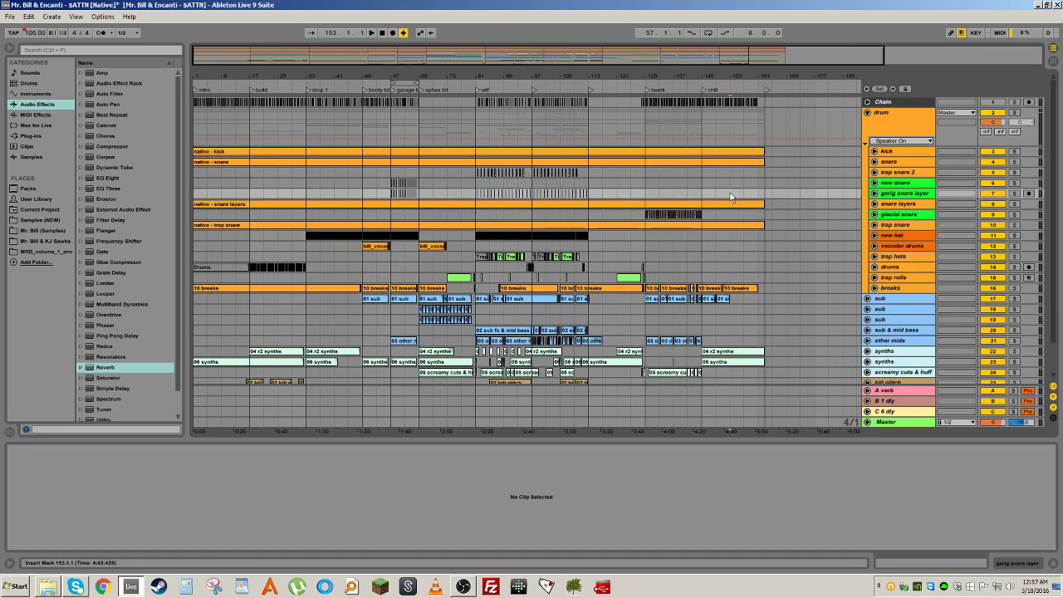
pyautogui.click(866, 113)
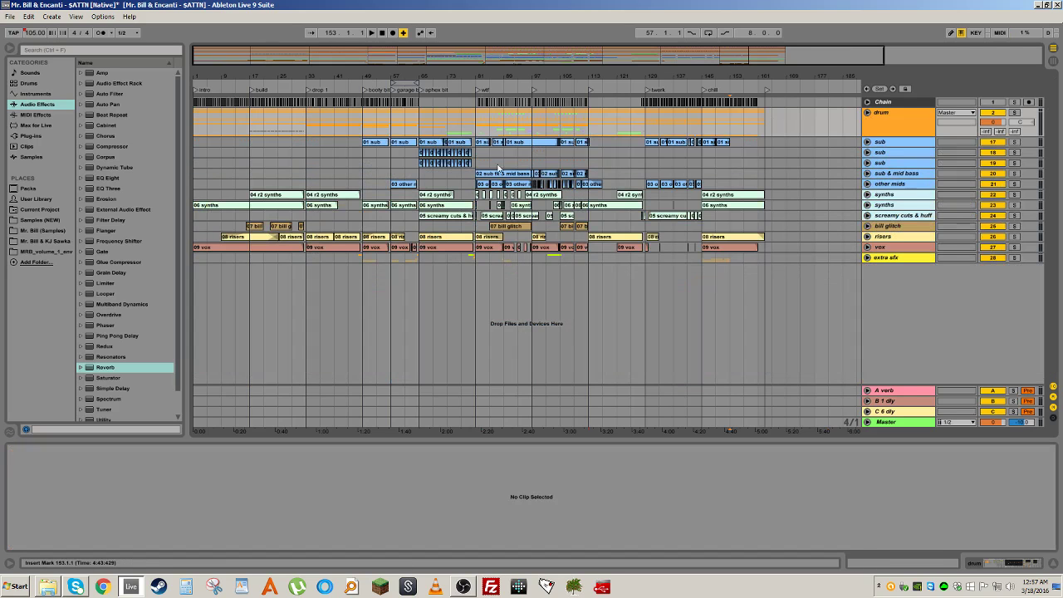
# Step: Unfold the extra sfx group to view its audio and Operator tracks, reduce the group track's height and fold it again
pyautogui.click(425, 176)
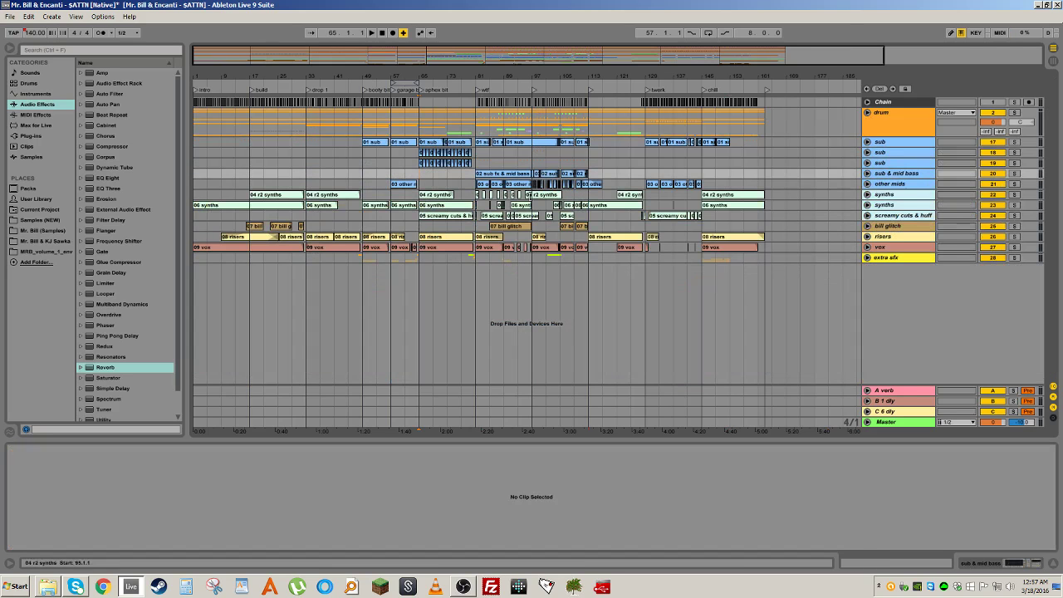
pyautogui.click(866, 257)
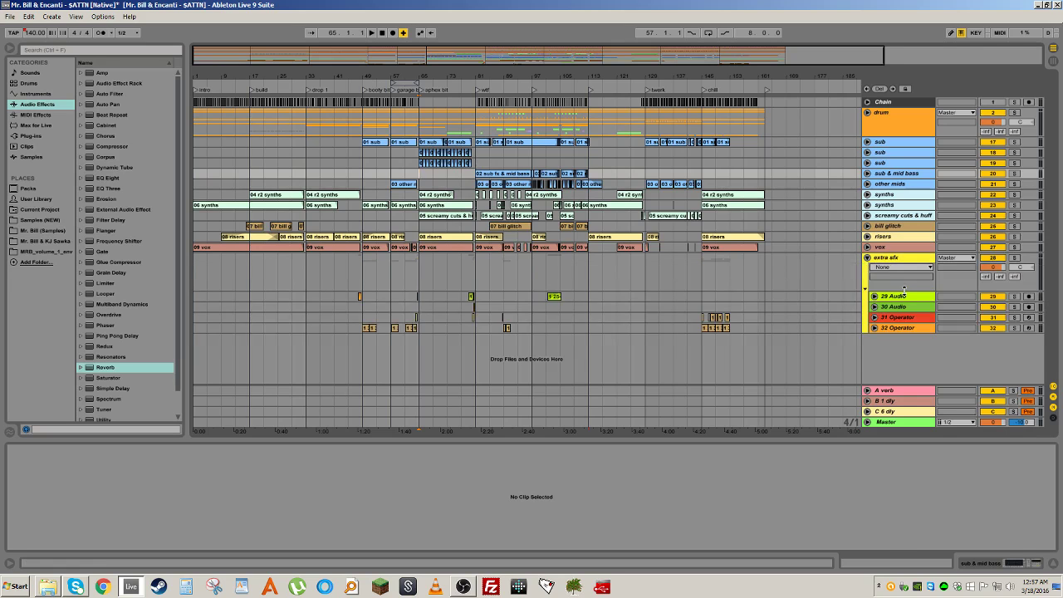
pyautogui.click(903, 289)
pyautogui.moveTo(903, 289); pyautogui.dragTo(899, 271)
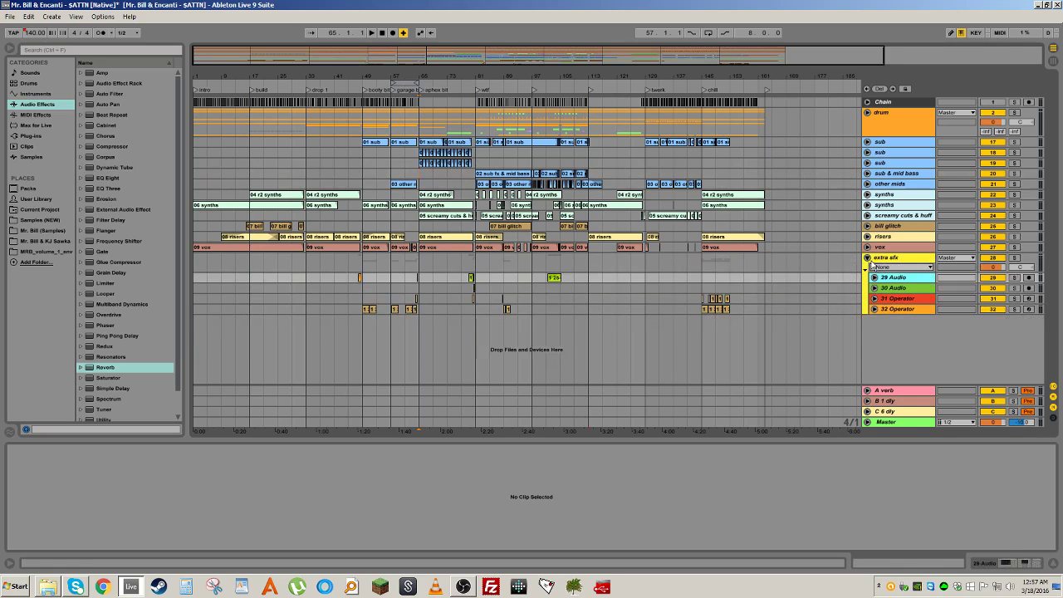
pyautogui.click(865, 257)
# Step: Briefly unfold the drum group and view the automation lanes of the lower synths track, leaving both folded
pyautogui.click(867, 113)
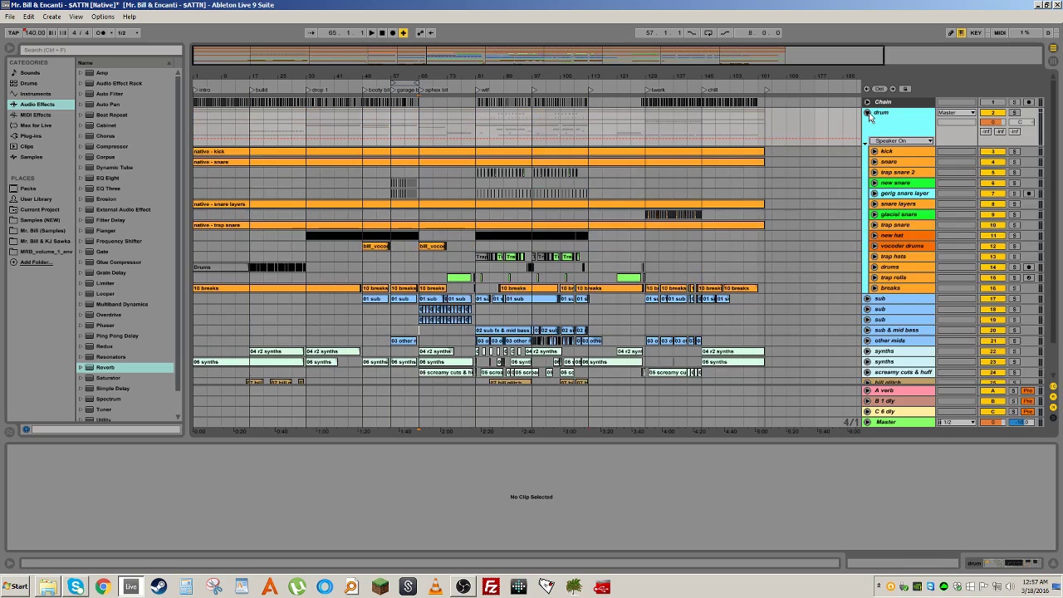
pyautogui.click(867, 113)
pyautogui.click(885, 218)
pyautogui.click(867, 213)
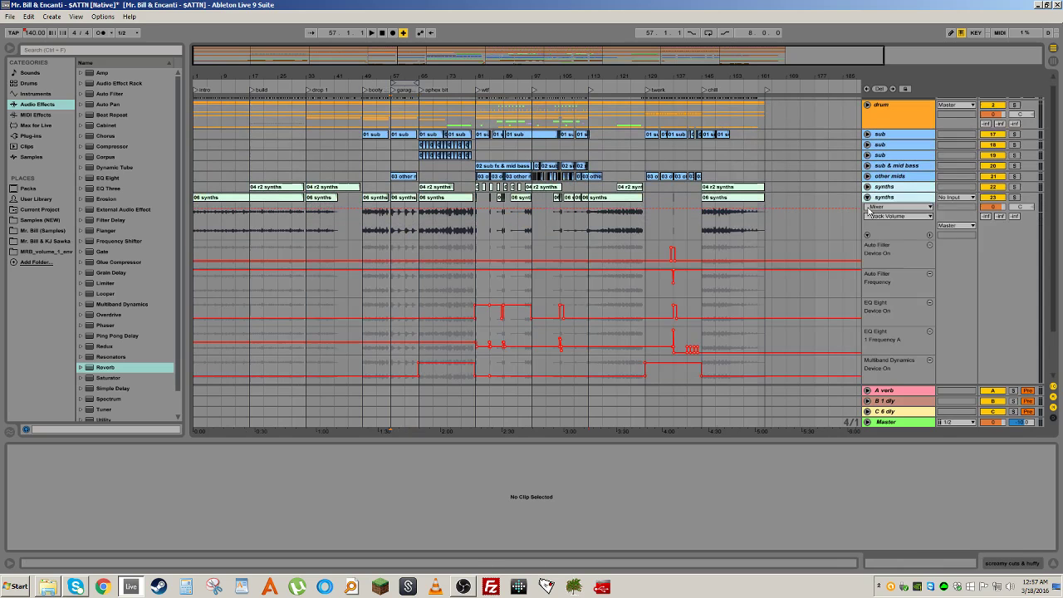
pyautogui.click(869, 208)
pyautogui.click(869, 198)
pyautogui.click(867, 196)
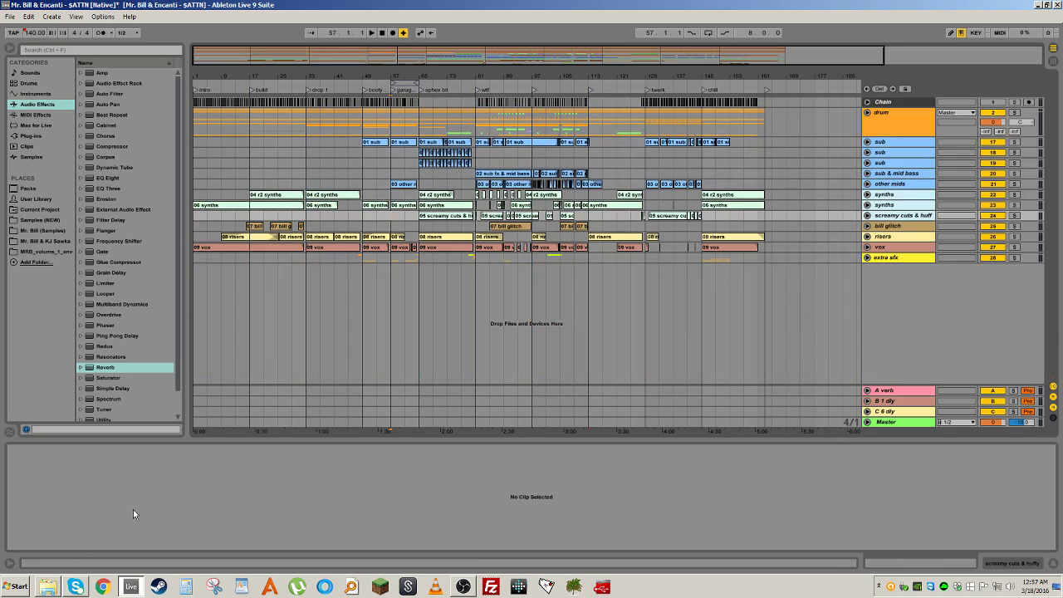
# Step: Open the [Plugins] version of the $ATTN set from the project folder, discarding changes to the Native set
pyautogui.click(50, 584)
pyautogui.click(538, 203)
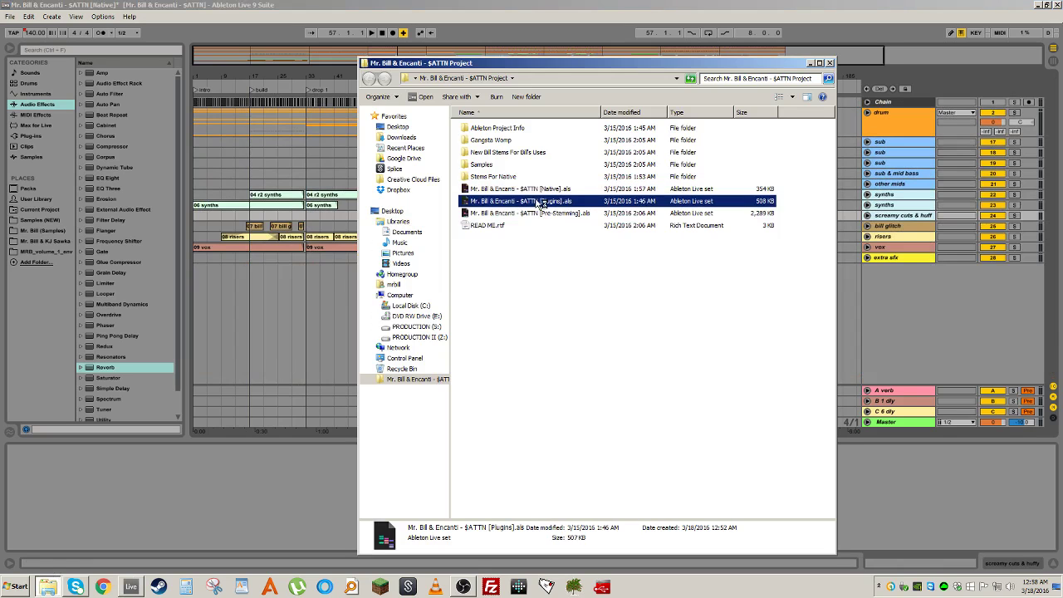
pyautogui.click(883, 288)
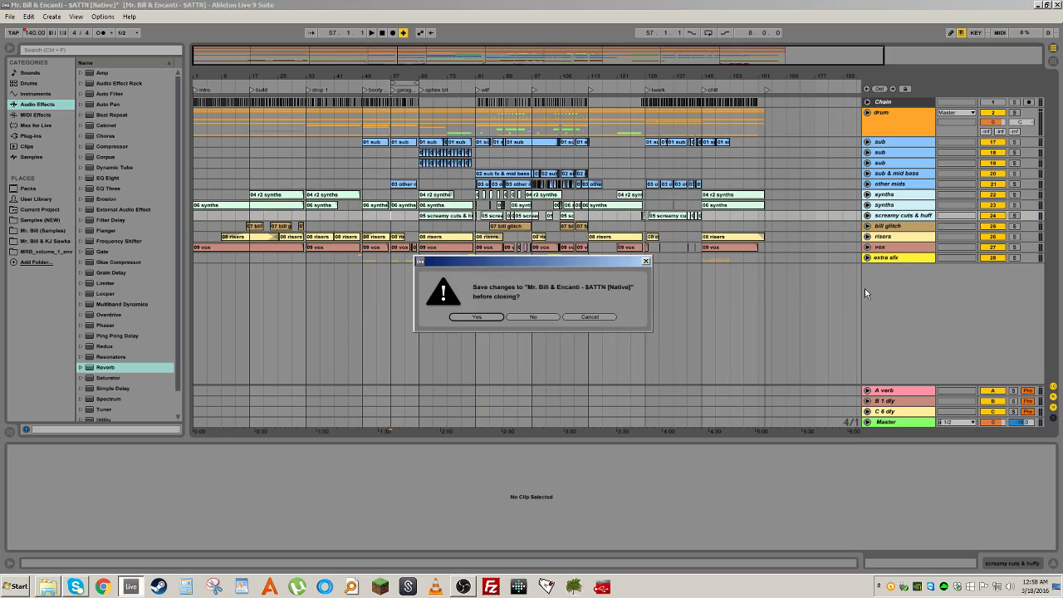
pyautogui.click(534, 317)
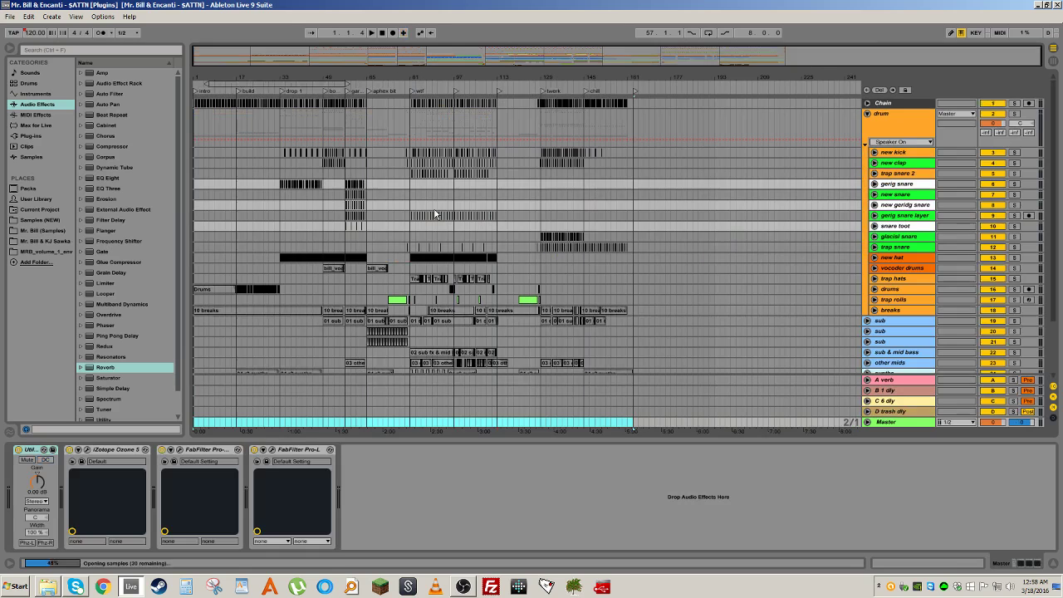
# Step: View the new kick track's device chain in the drum group and select its Uhbik-P plug-in
pyautogui.click(885, 132)
pyautogui.click(893, 154)
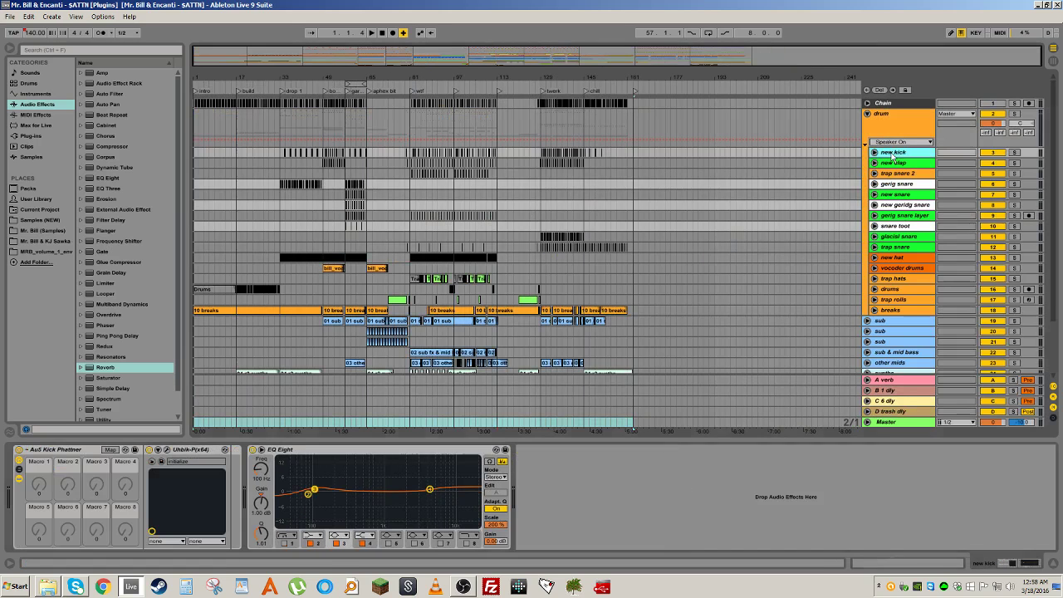
pyautogui.click(184, 448)
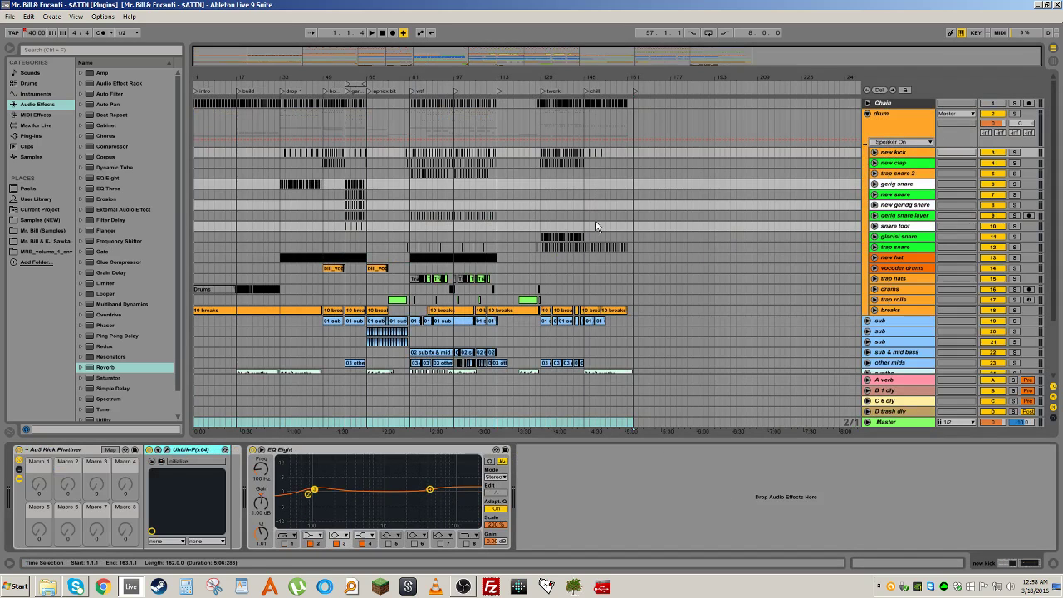
# Step: Look through the device chains of the snare tracks from gerig snare down to snare toot
pyautogui.click(892, 184)
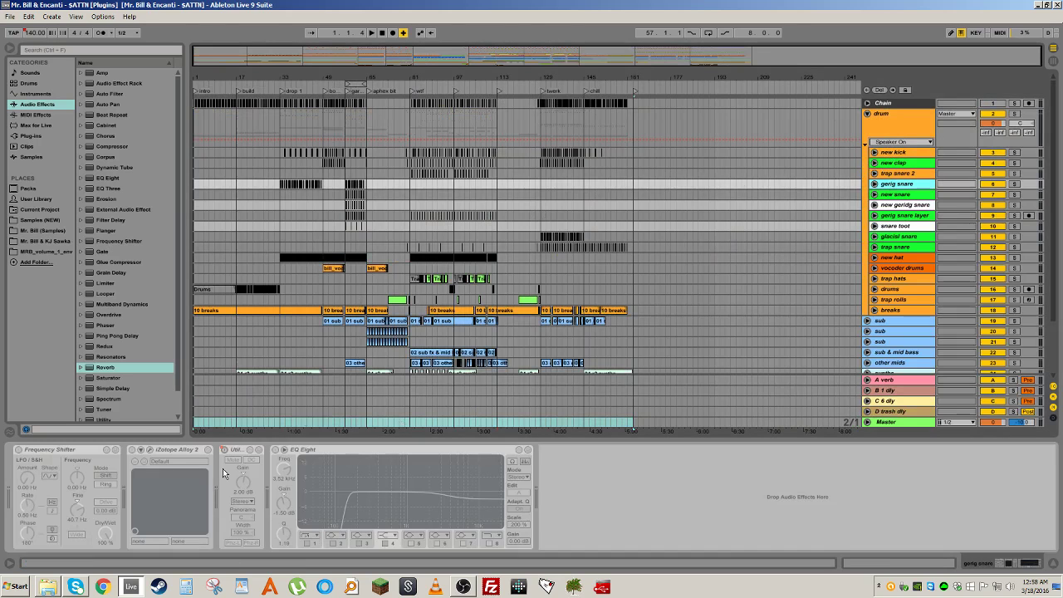
pyautogui.press('Down')
pyautogui.press('Down')
pyautogui.press('Down')
pyautogui.press('Down')
pyautogui.press('Down')
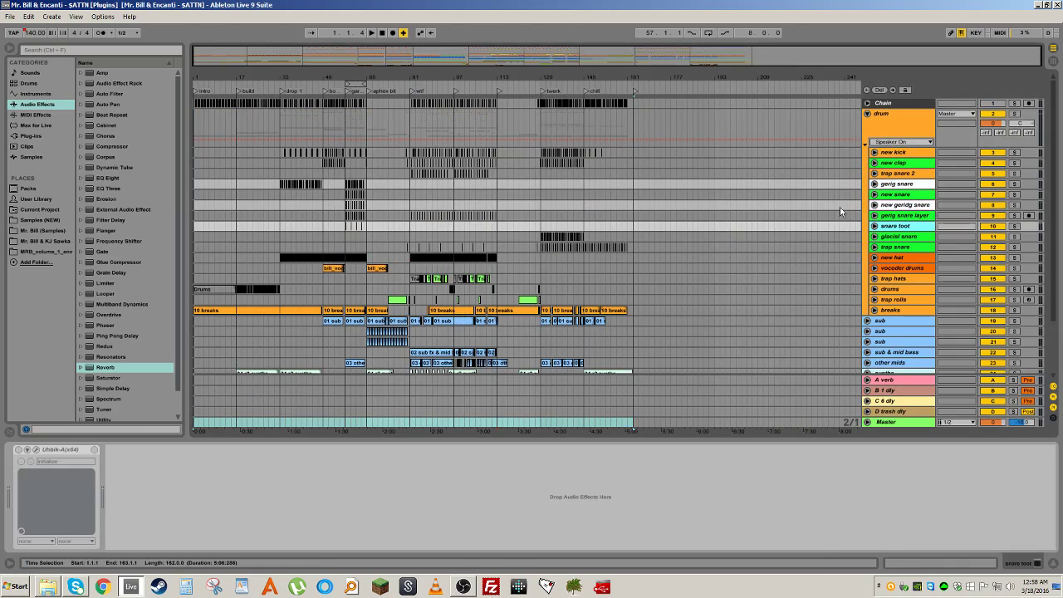
# Step: View the third sub track's effect devices and survey the arrangement's tracks down to extra sfx
pyautogui.scroll(-3, 909, 282)
pyautogui.click(909, 274)
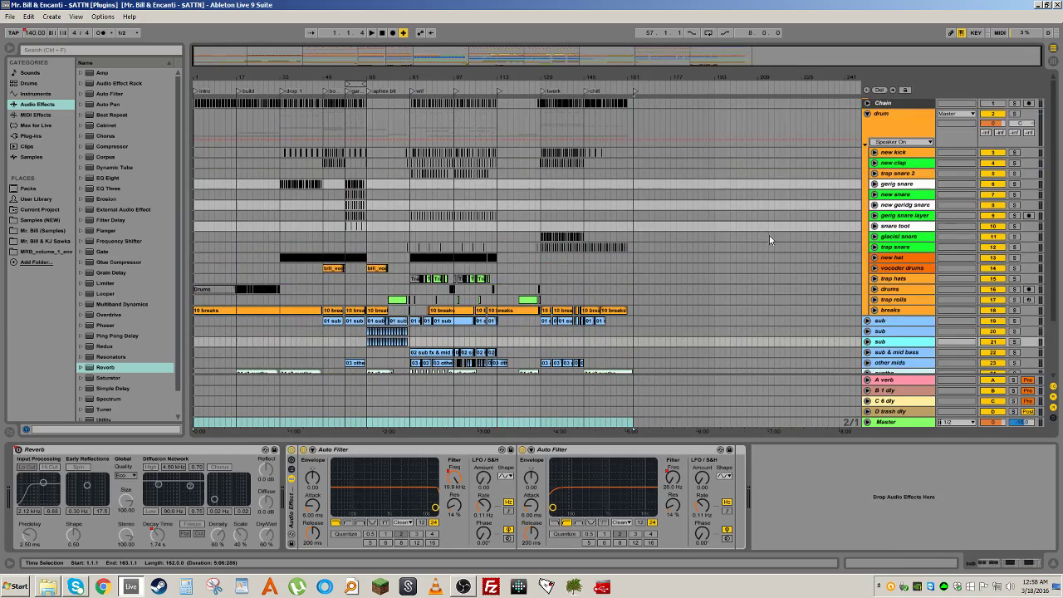
pyautogui.scroll(1, 765, 249)
pyautogui.scroll(1, 581, 166)
pyautogui.scroll(-1, 465, 191)
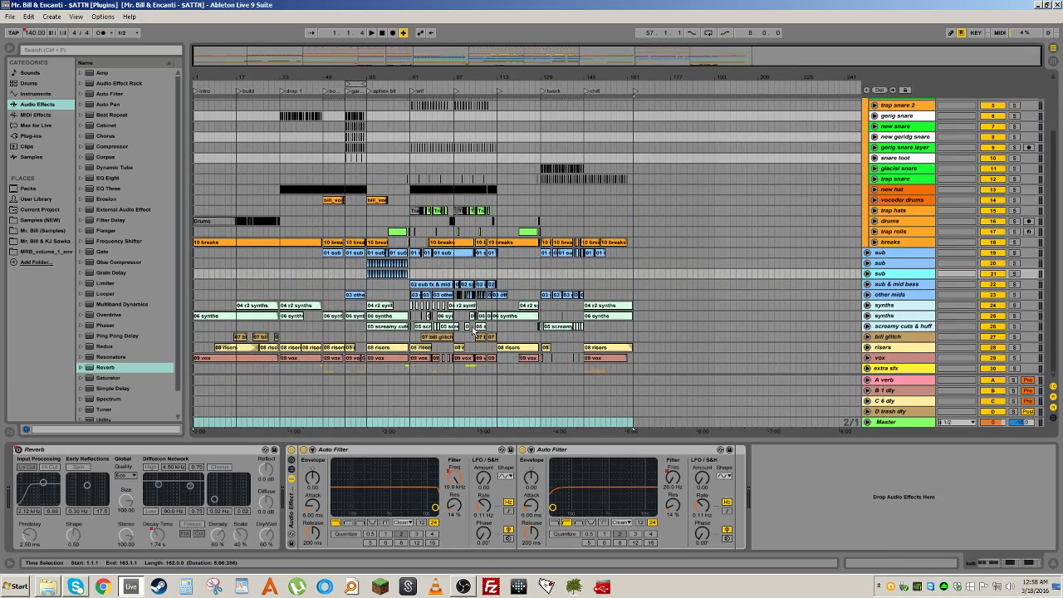
pyautogui.scroll(3, 472, 330)
pyautogui.scroll(-3, 456, 341)
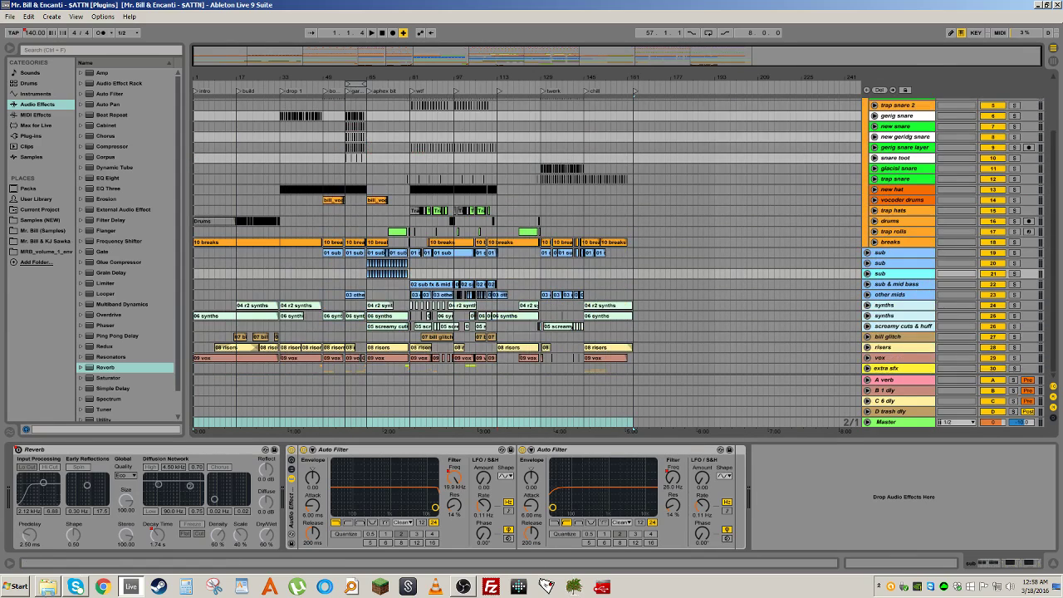
# Step: Open the [Pre-Stemming] version of the $ATTN set from the project folder and dismiss the disabled plug-ins message
pyautogui.hotkey('alt', 'Tab')
pyautogui.click(531, 213)
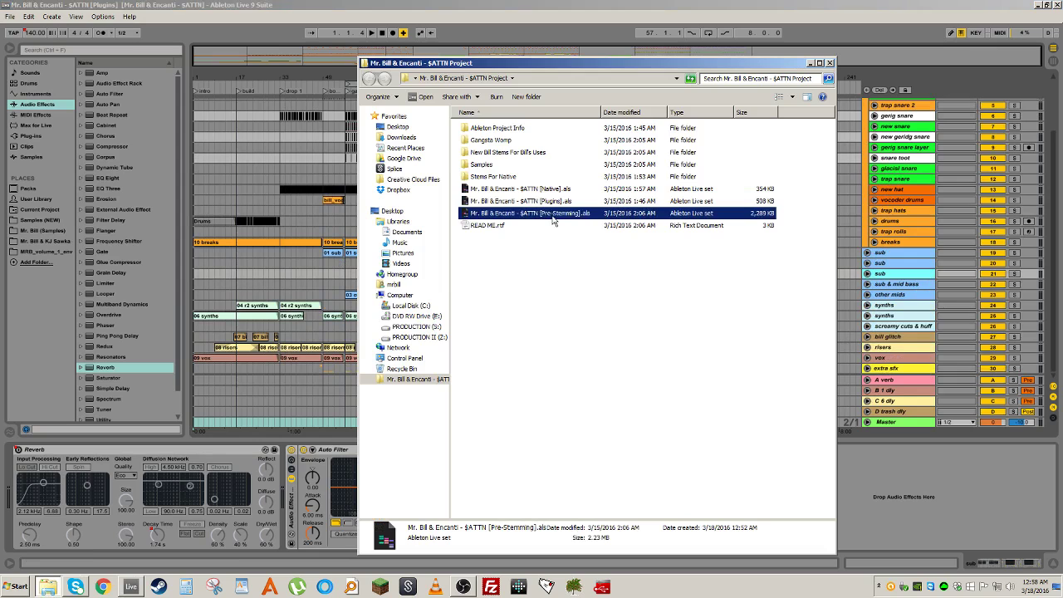
pyautogui.doubleClick(548, 214)
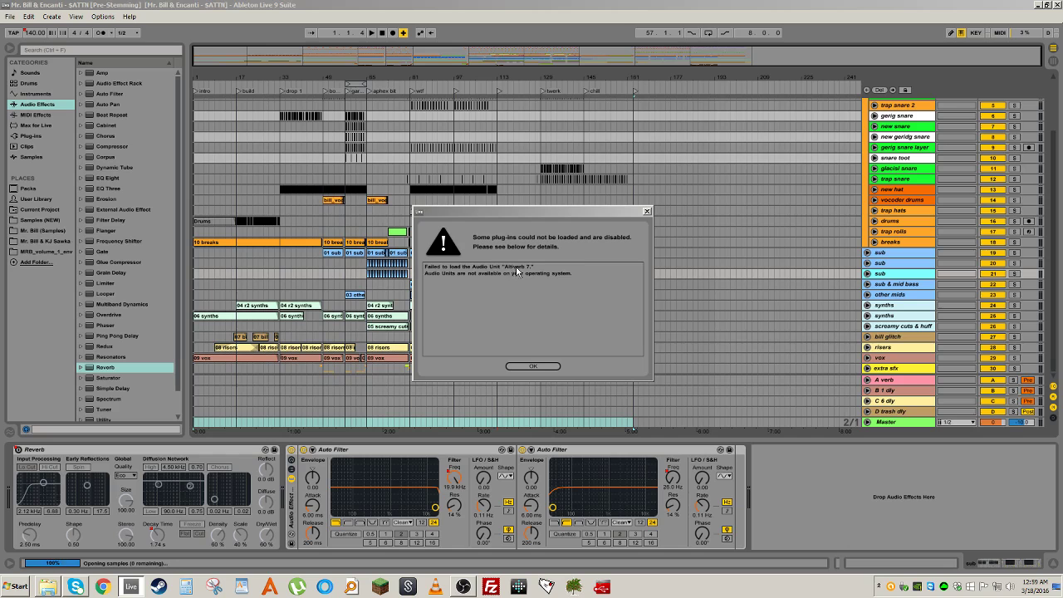
pyautogui.click(534, 367)
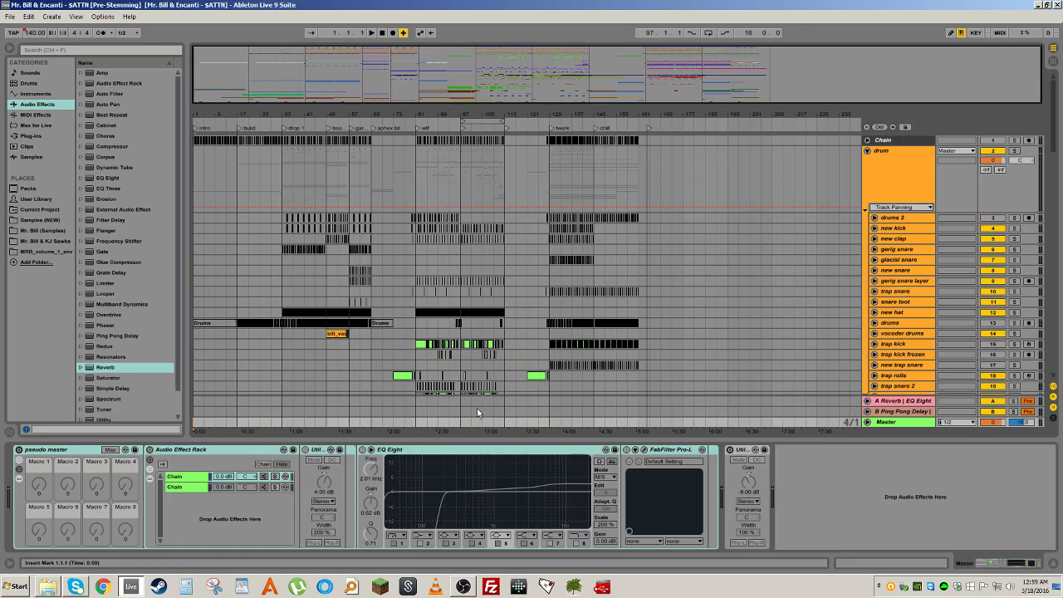
# Step: Hide the device view, survey the full track list and zoom in on the start of the wtf section at bar 81
pyautogui.moveTo(469, 438); pyautogui.dragTo(469, 548)
pyautogui.scroll(-15, 453, 380)
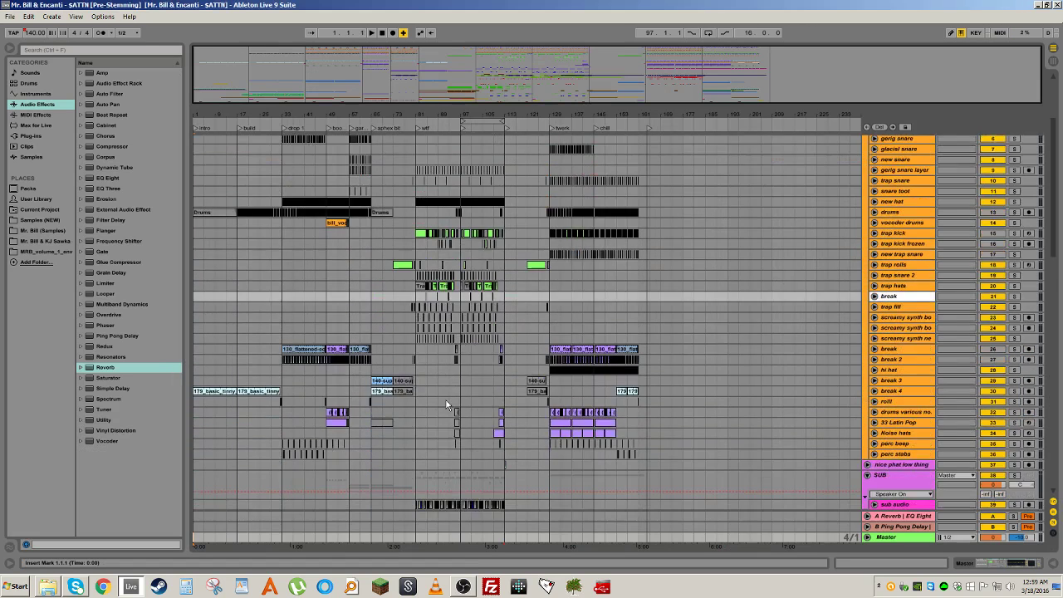
pyautogui.scroll(-15, 451, 380)
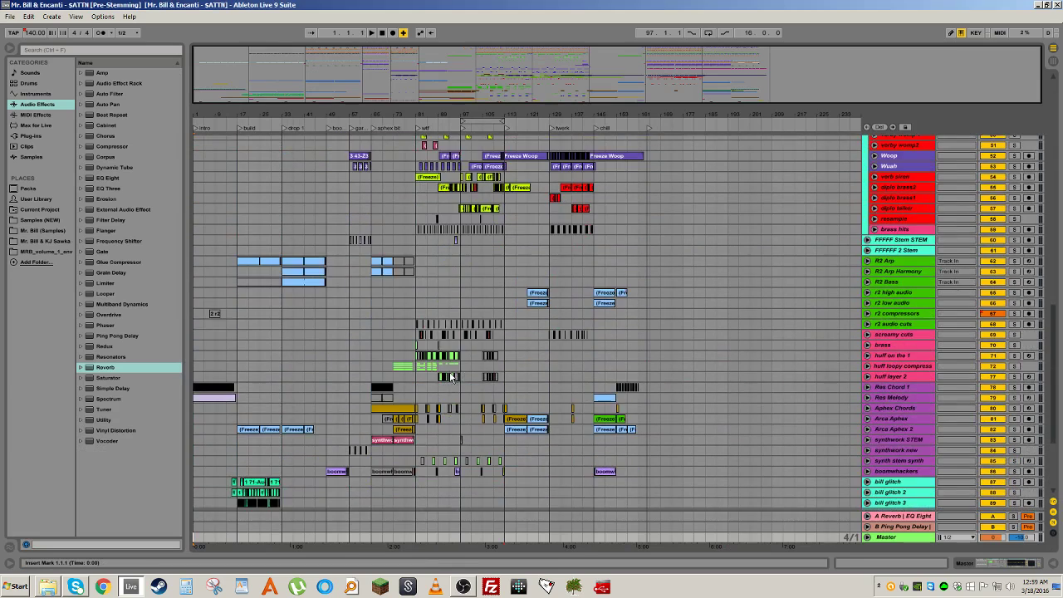
pyautogui.click(416, 316)
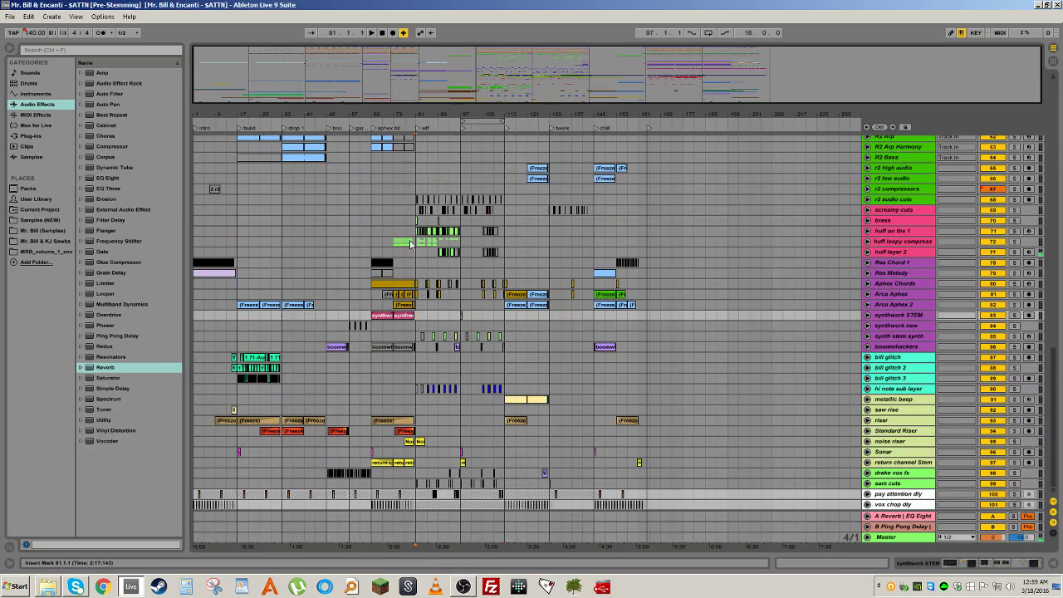
pyautogui.moveTo(416, 113); pyautogui.dragTo(416, 166)
pyautogui.press('+')
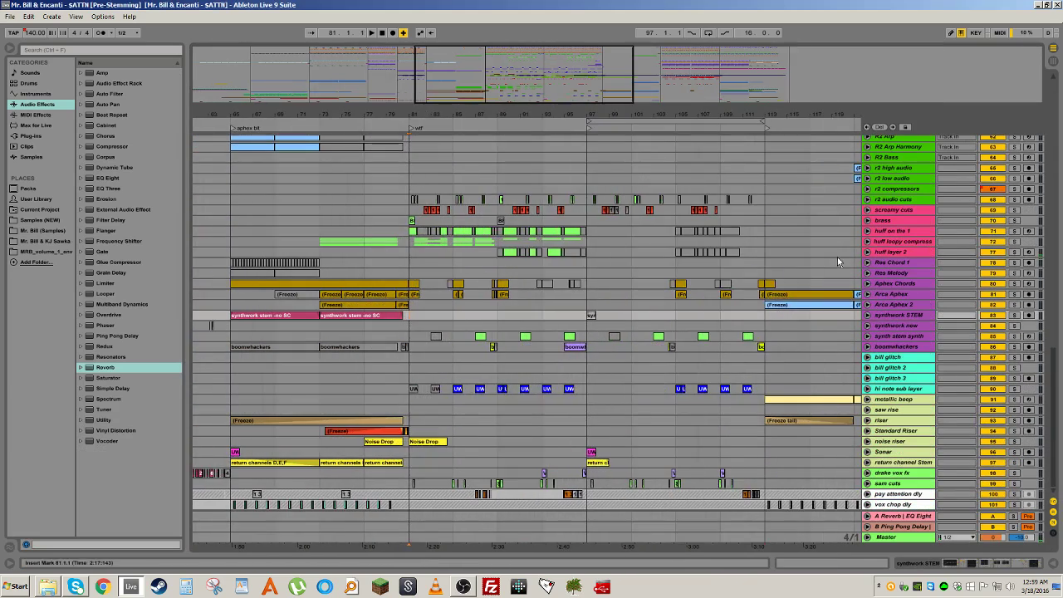
# Step: Look through the device chains from the huff loopy compress track up to r2 compressors
pyautogui.doubleClick(895, 240)
pyautogui.press('Up')
pyautogui.press('Up')
pyautogui.press('Up')
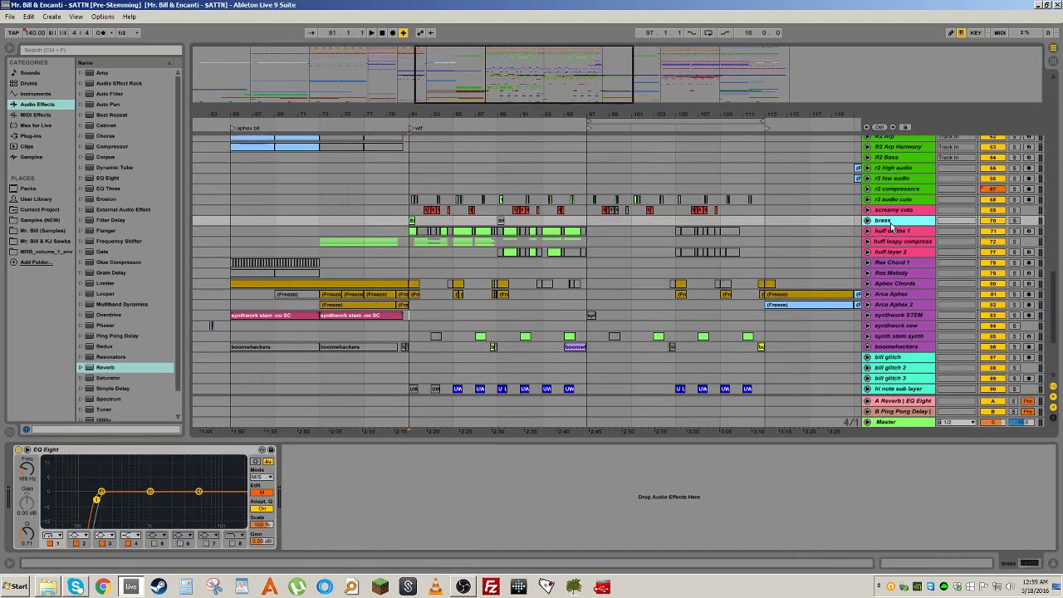
pyautogui.press('Up')
pyautogui.press('Up')
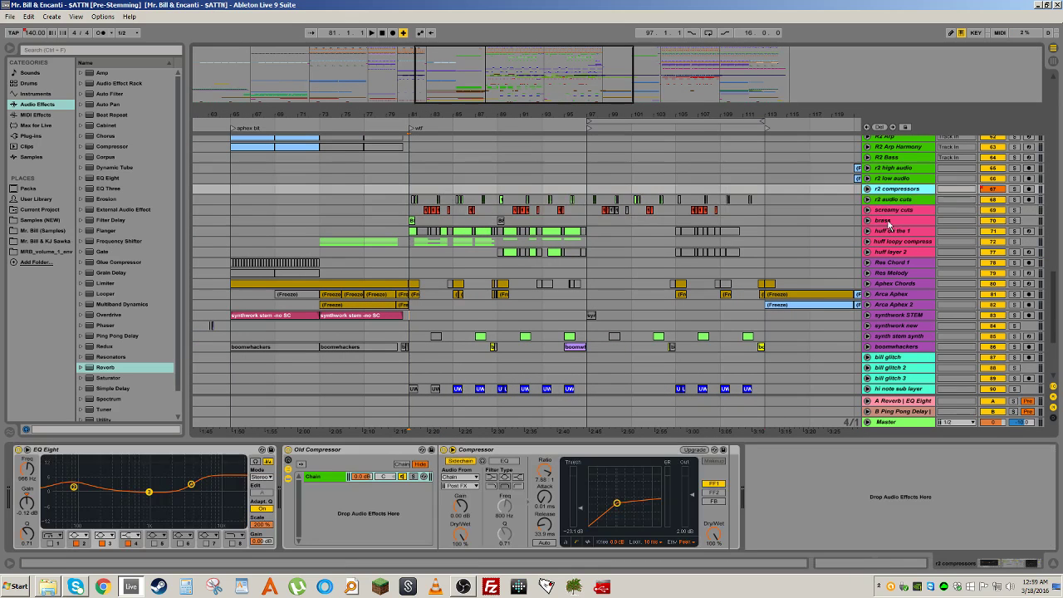
# Step: Check the tracks in the EncantiMids group for devices, going from resample up to verby womp2
pyautogui.scroll(6, 941, 253)
pyautogui.click(908, 271)
pyautogui.press('Up')
pyautogui.press('Up')
pyautogui.press('Up')
pyautogui.press('Up')
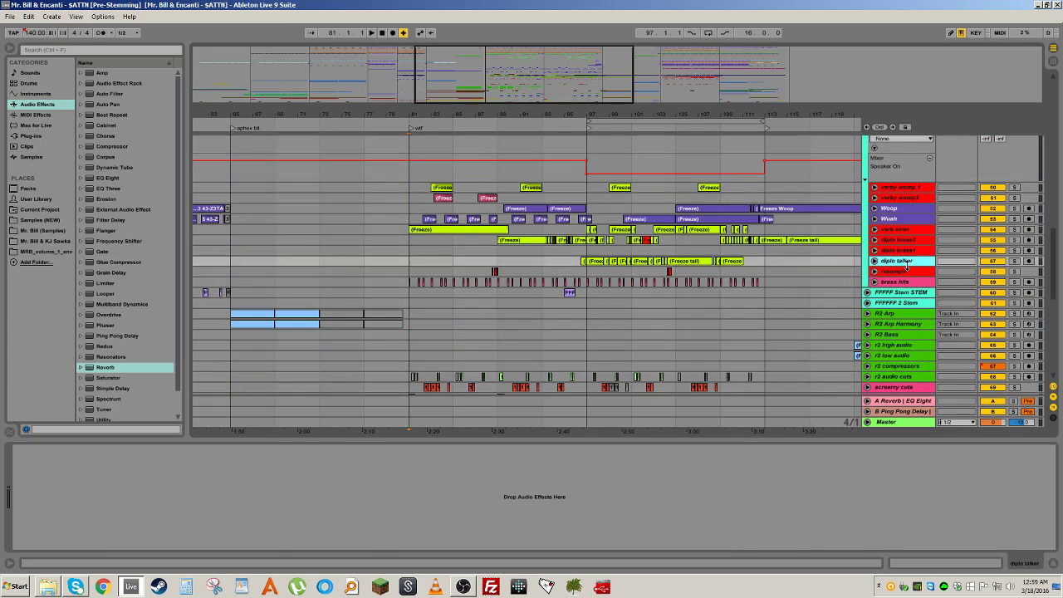
pyautogui.press('Up')
pyautogui.press('Up')
pyautogui.press('Up')
pyautogui.press('Up')
pyautogui.press('Up')
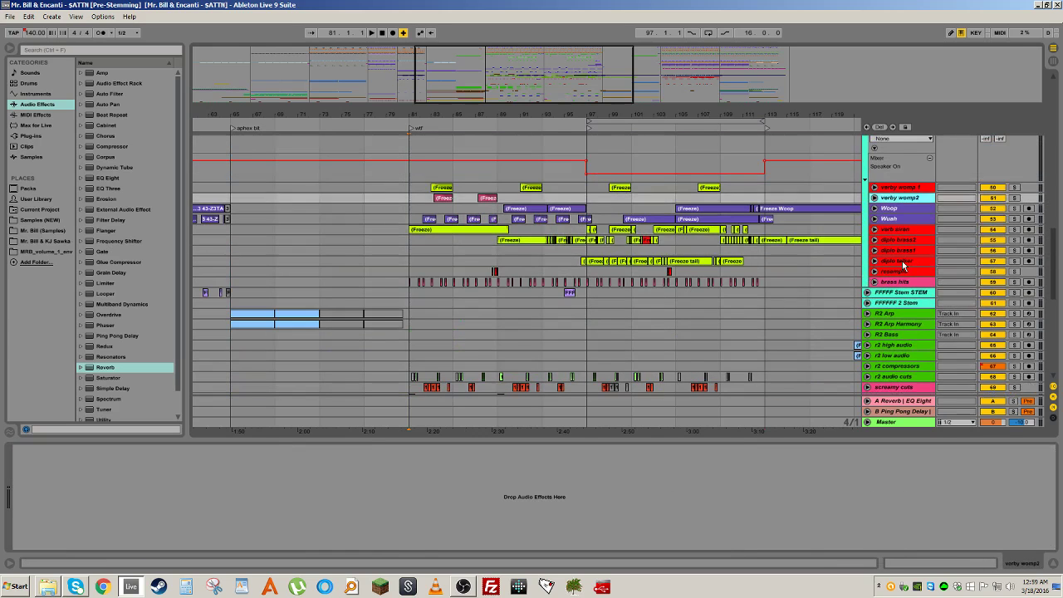
# Step: Look through the device chains from the EncantiMids group up to the garage rhodes track
pyautogui.scroll(5, 897, 273)
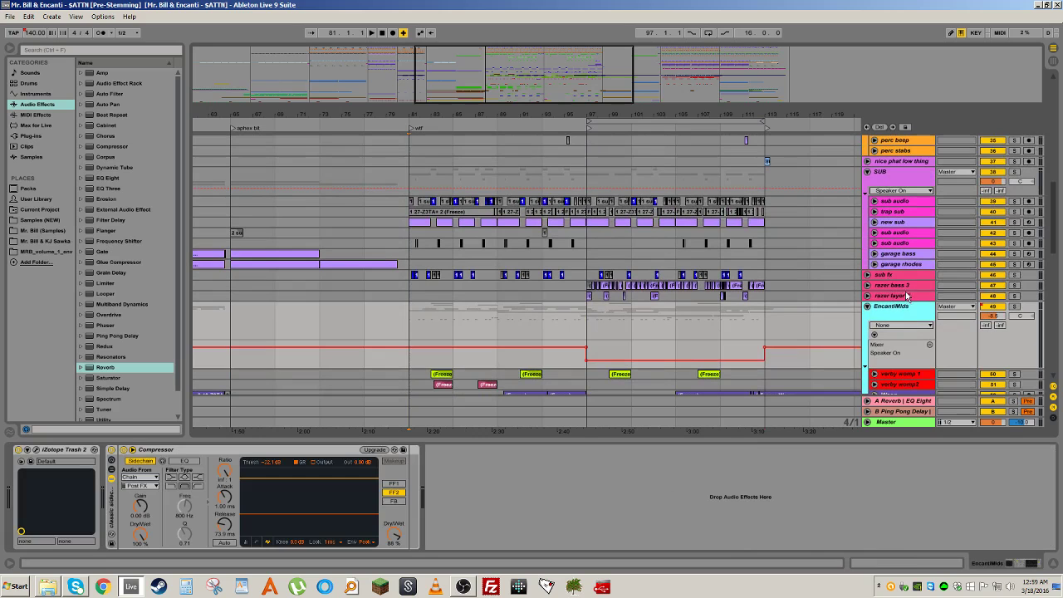
pyautogui.press('Up')
pyautogui.press('Up')
pyautogui.press('Up')
pyautogui.press('Up')
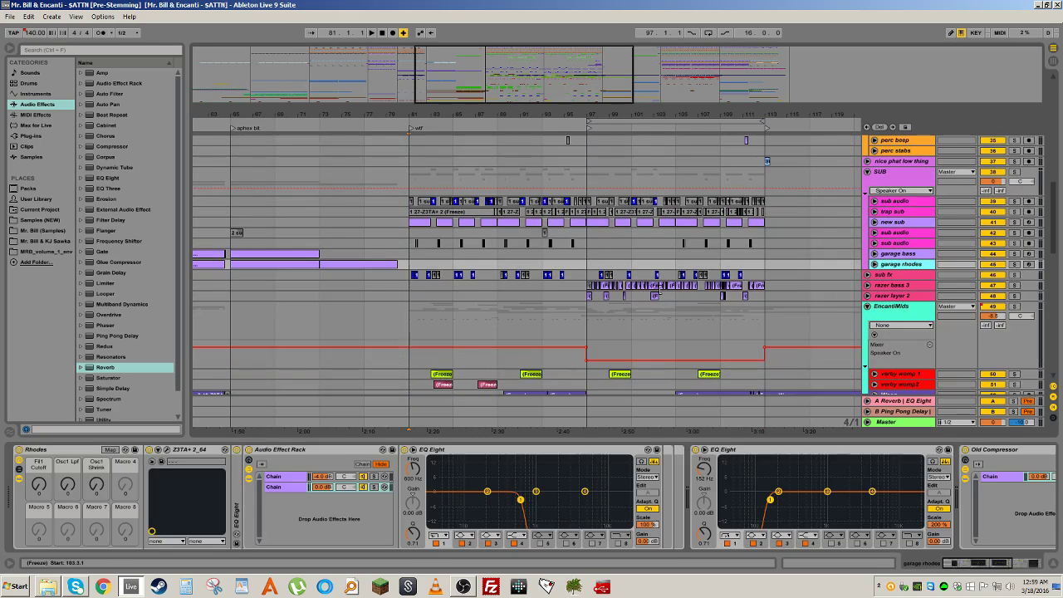
# Step: Unfold the garage rhodes track and play its aphex bit clip with the track soloed
pyautogui.click(874, 264)
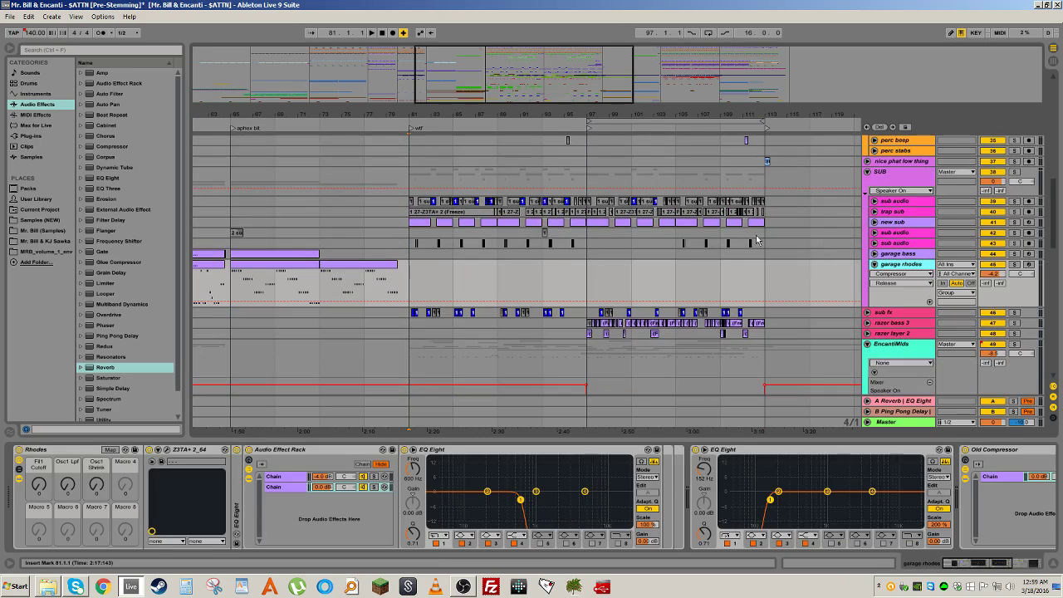
pyautogui.click(274, 263)
pyautogui.press('space')
pyautogui.click(1013, 264)
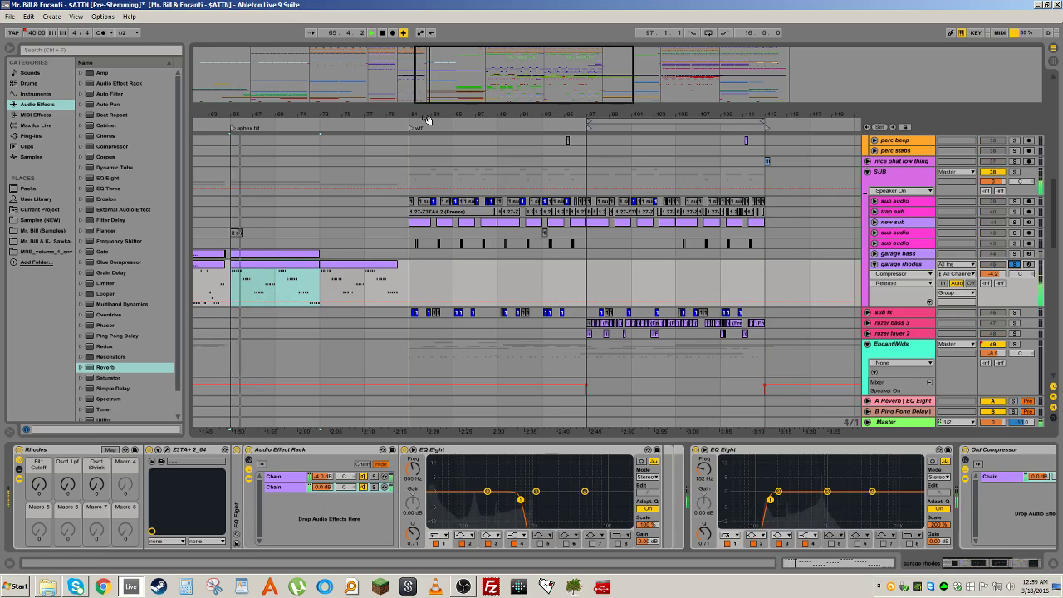
# Step: Play the soloed garage rhodes clip from the start of the garage bit section
pyautogui.moveTo(427, 117); pyautogui.dragTo(546, 83)
pyautogui.click(413, 264)
pyautogui.press('space')
pyautogui.press('space')
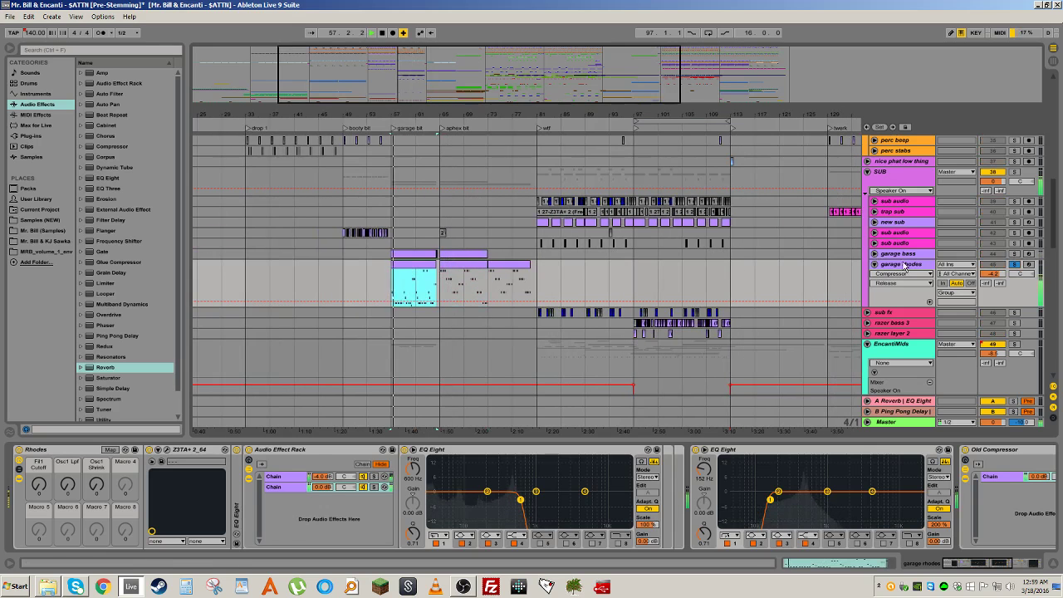
# Step: Fold the garage rhodes track, unfold garage bass and solo it briefly while viewing its device chain
pyautogui.doubleClick(898, 264)
pyautogui.doubleClick(897, 253)
pyautogui.click(1015, 254)
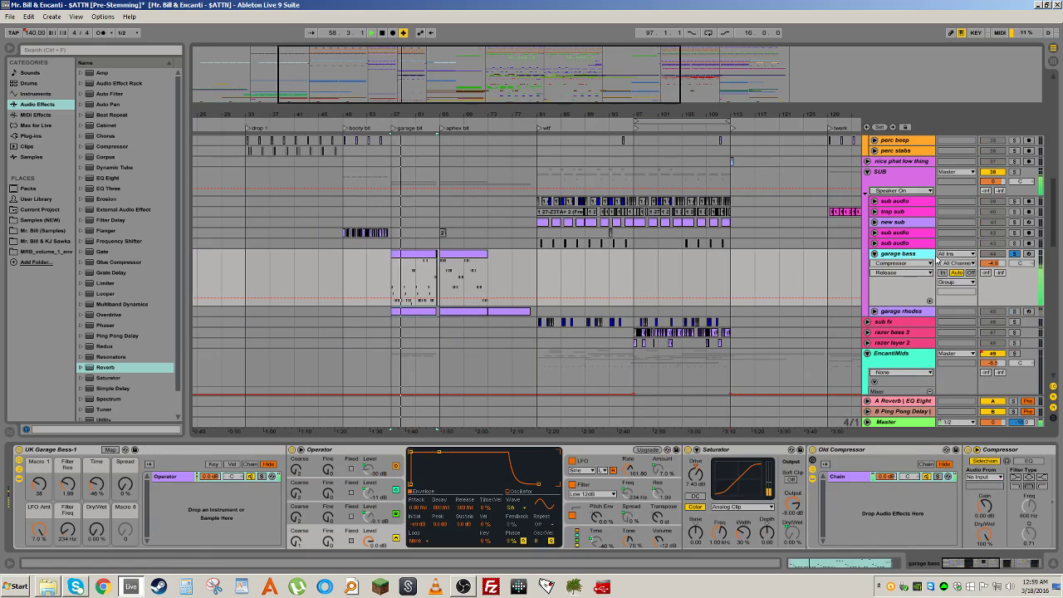
pyautogui.click(1014, 253)
# Step: Replay the garage bit section unsoloed, view a sub audio track's devices, then fold garage bass and stop playback
pyautogui.press('space')
pyautogui.press('space')
pyautogui.click(895, 201)
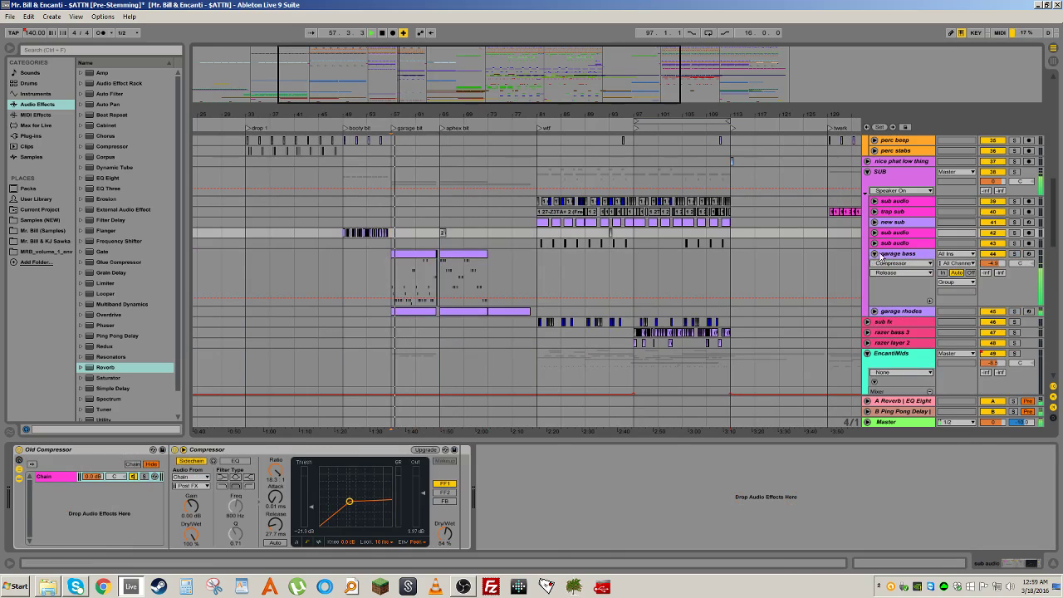
pyautogui.doubleClick(896, 253)
pyautogui.press('space')
# Step: Play the full arrangement from the wtf section at bar 81 and show the Master track's device chain
pyautogui.moveTo(495, 110); pyautogui.dragTo(496, 50)
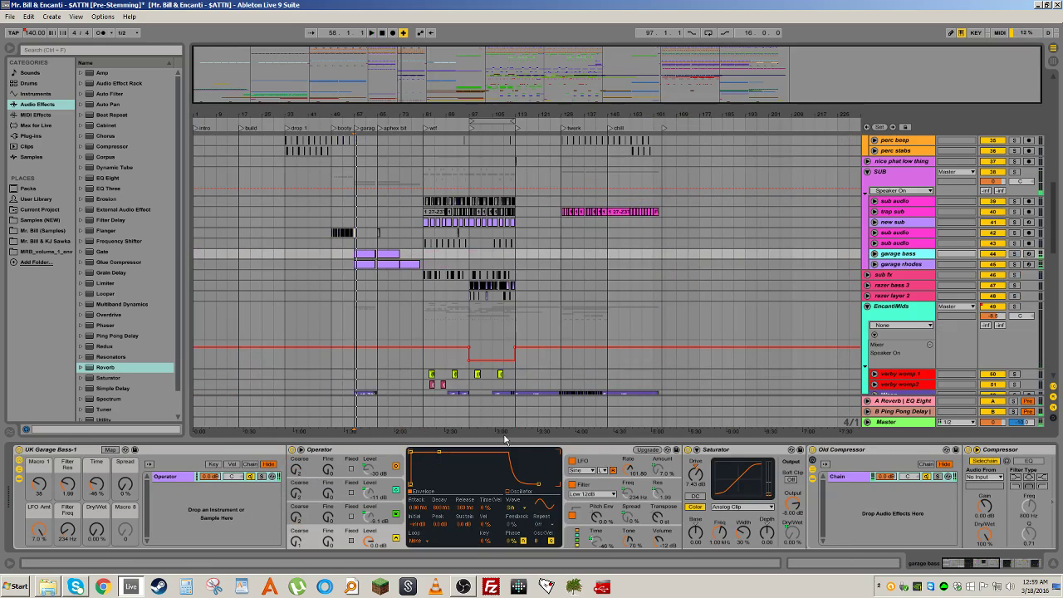
pyautogui.hotkey('ctrl', 'alt', 'l')
pyautogui.scroll(-10, 472, 441)
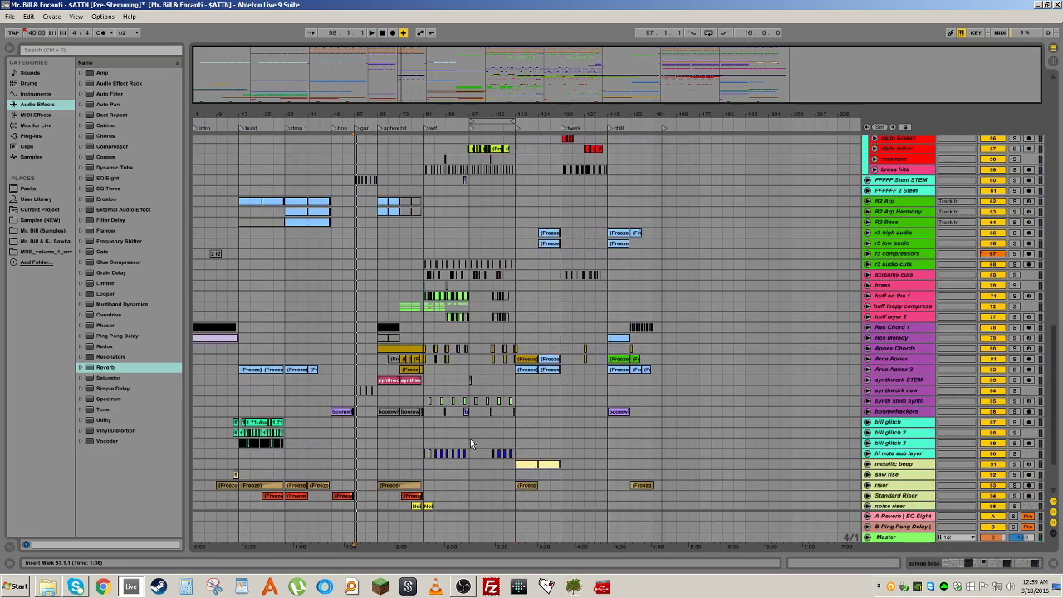
pyautogui.click(425, 411)
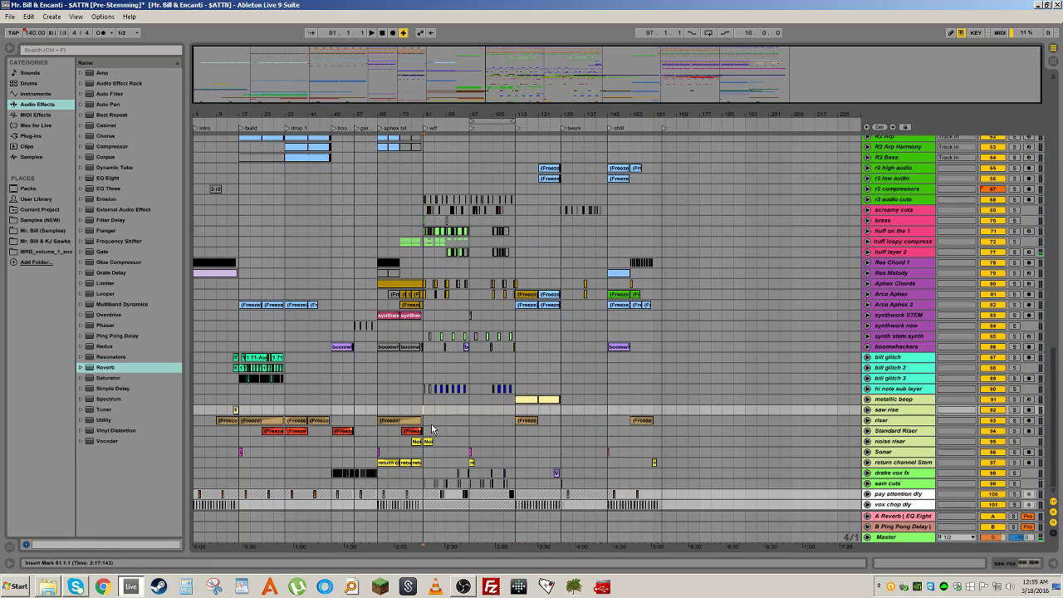
pyautogui.press('space')
pyautogui.doubleClick(909, 539)
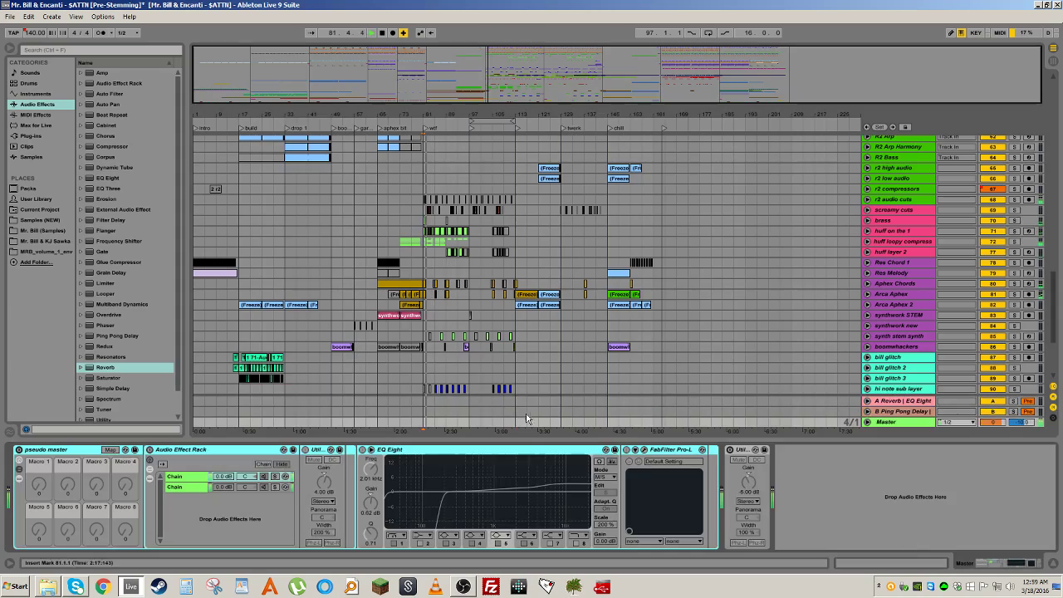
# Step: Hide the device view, survey the tracks up to the top of the arrangement and fold the drum group
pyautogui.hotkey('ctrl', 'alt', 'l')
pyautogui.scroll(10, 482, 440)
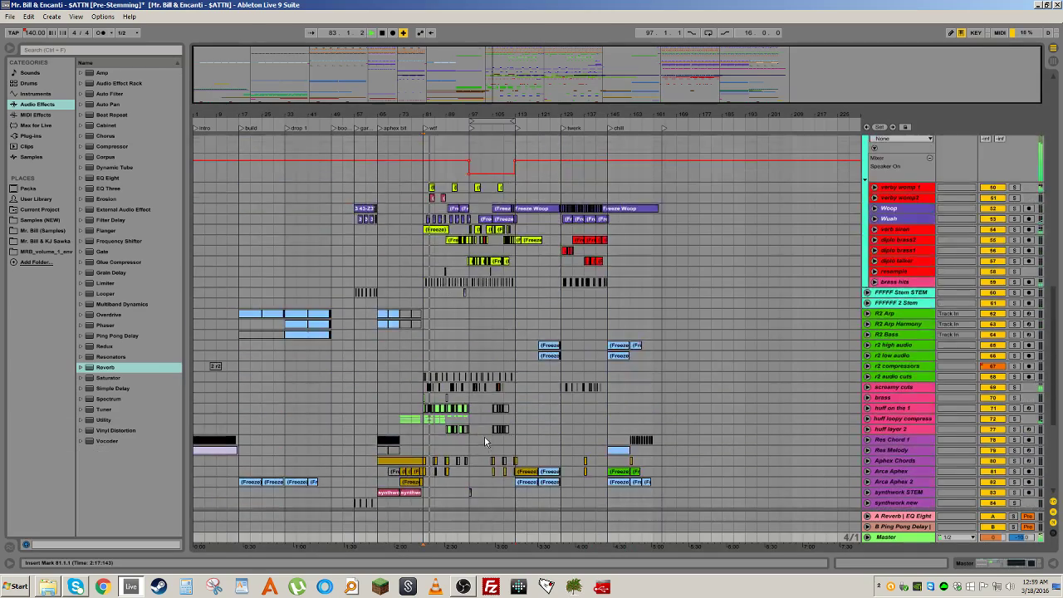
pyautogui.scroll(12, 483, 442)
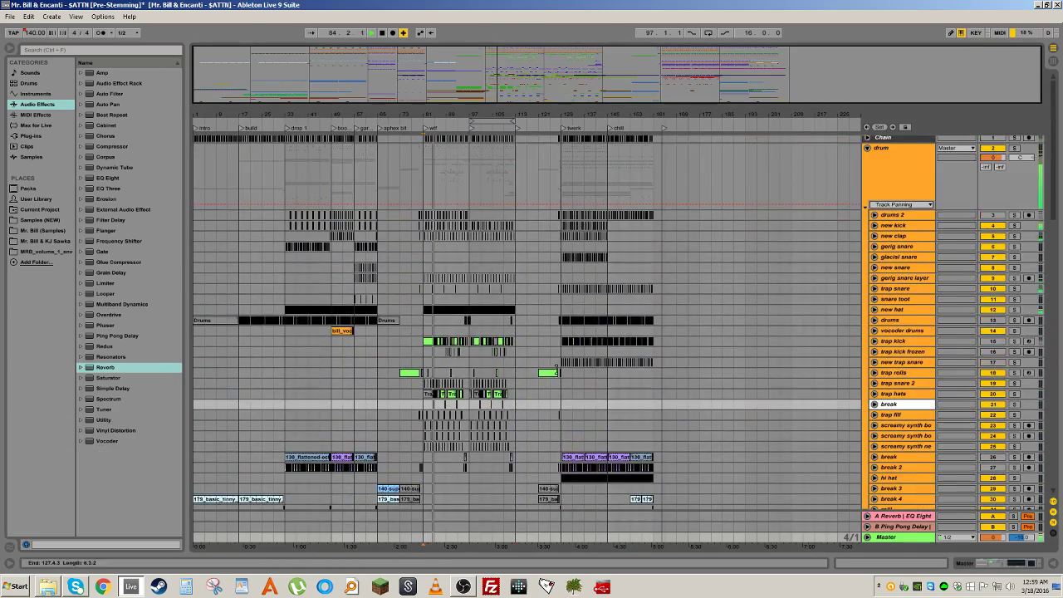
pyautogui.click(868, 152)
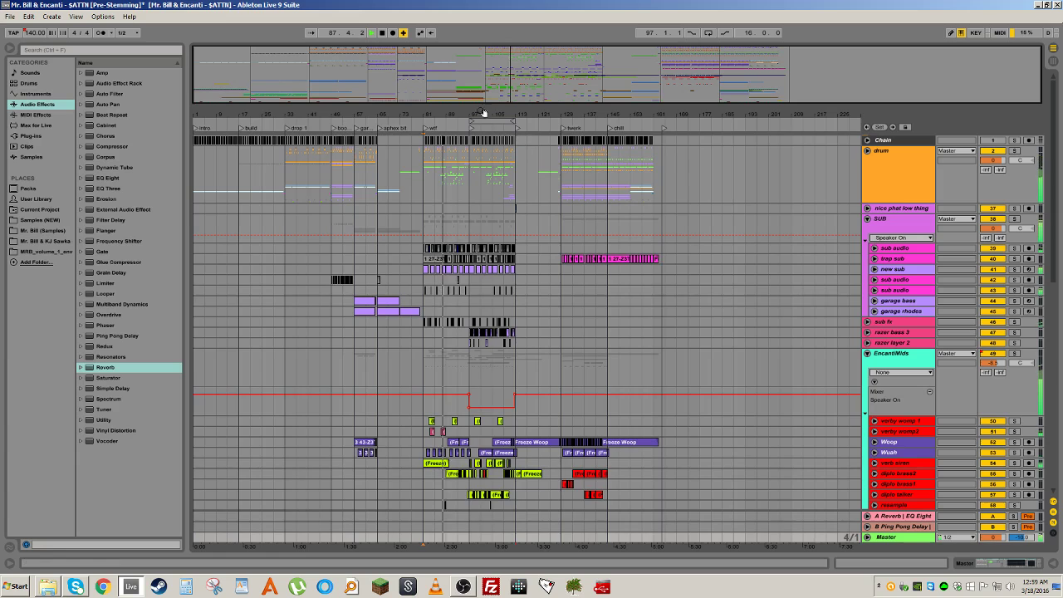
# Step: Select bars 81 to 113 across the SUB group and view the first sub audio track's device chain
pyautogui.moveTo(483, 112); pyautogui.dragTo(678, 247)
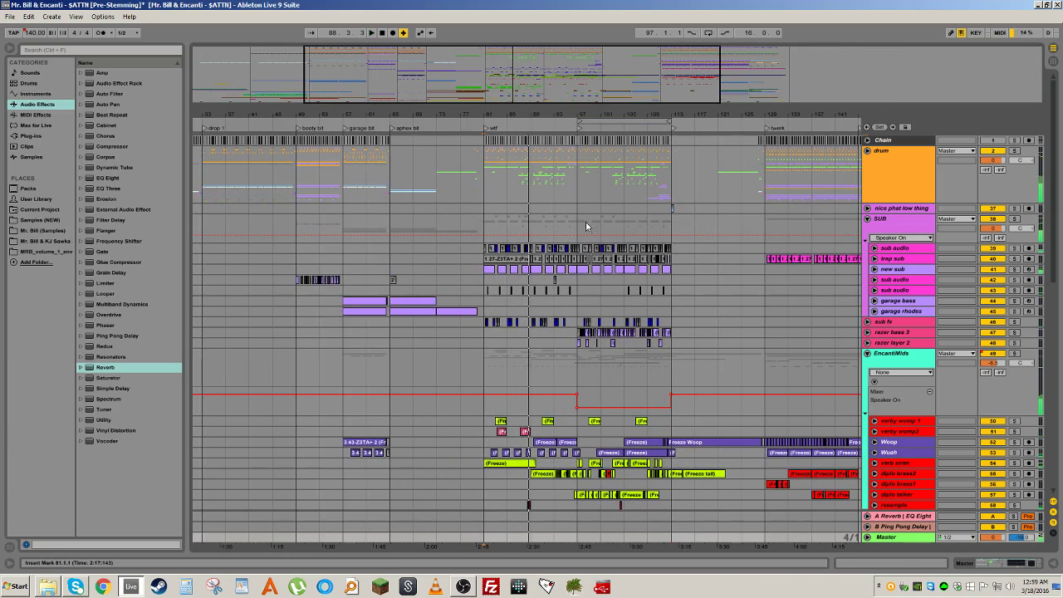
pyautogui.moveTo(586, 226); pyautogui.dragTo(490, 229)
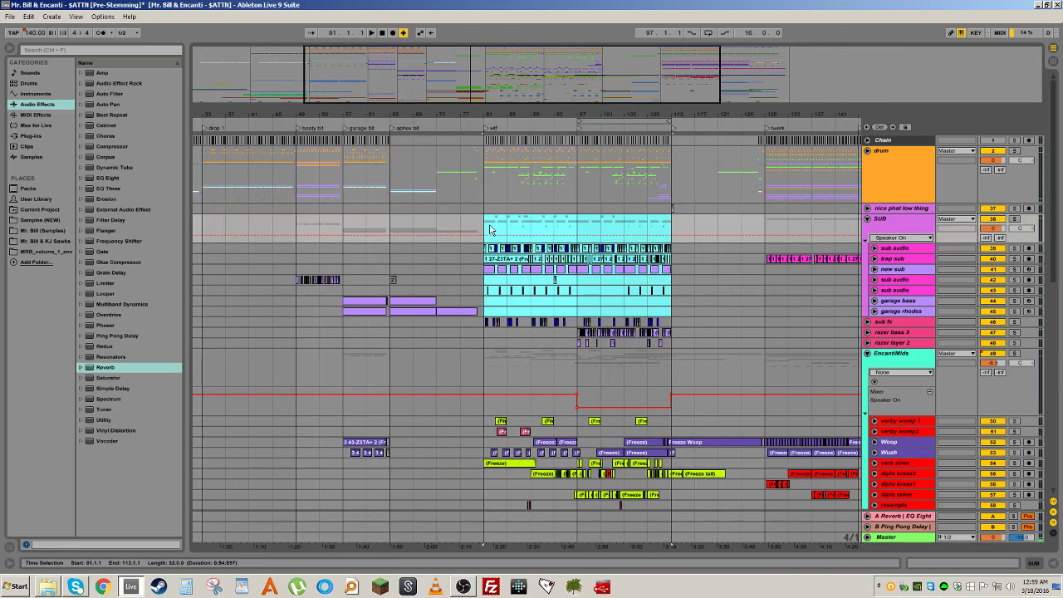
pyautogui.moveTo(573, 105); pyautogui.dragTo(469, 111)
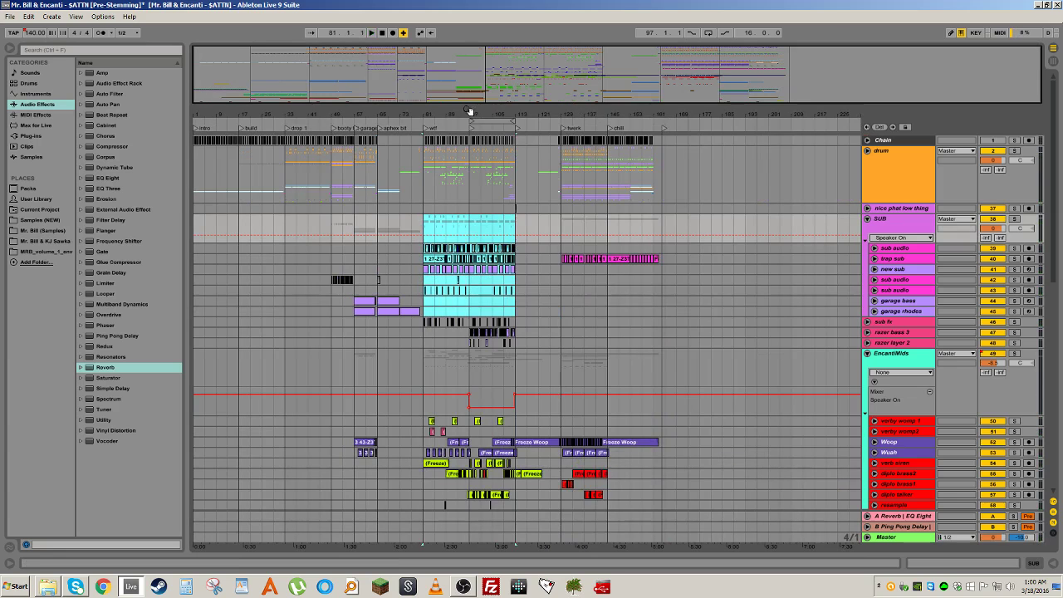
pyautogui.click(888, 250)
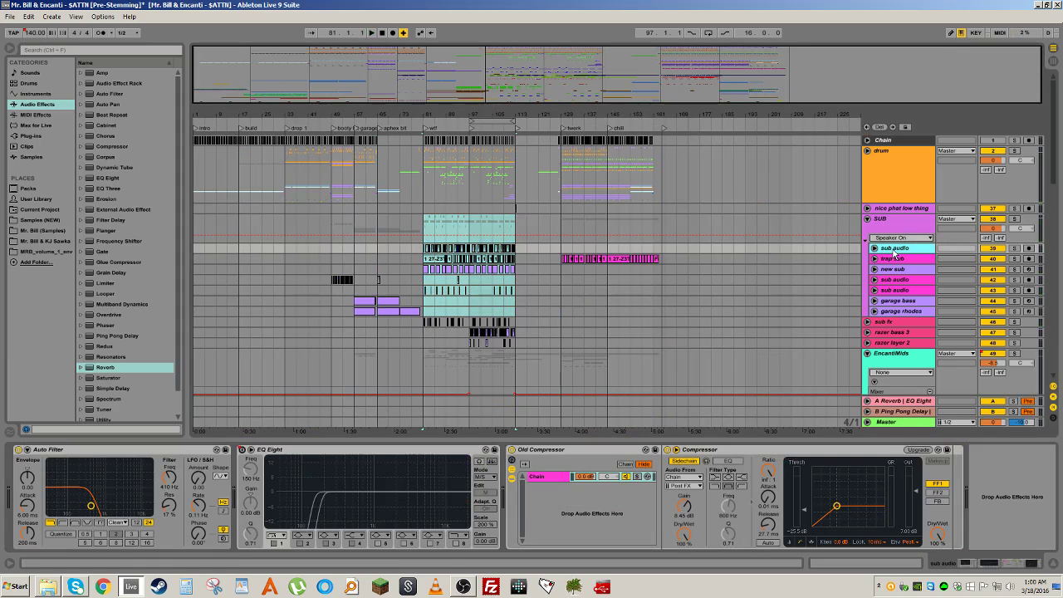
pyautogui.click(426, 246)
# Step: Unfold the new sub track, select its first clip at bar 81 and play it soloed
pyautogui.click(907, 269)
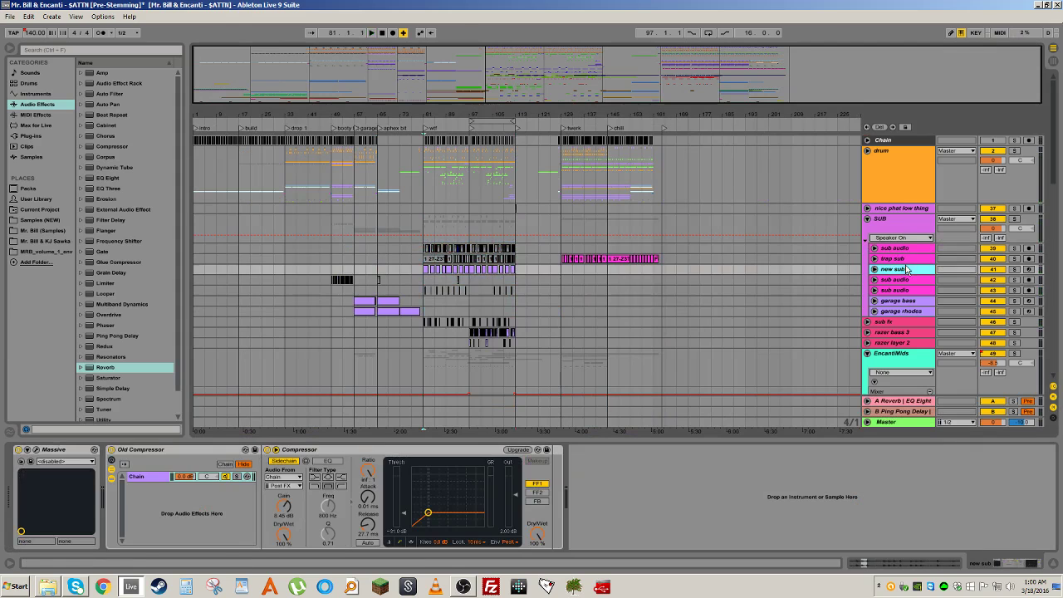
pyautogui.press('u')
pyautogui.click(426, 269)
pyautogui.click(1013, 269)
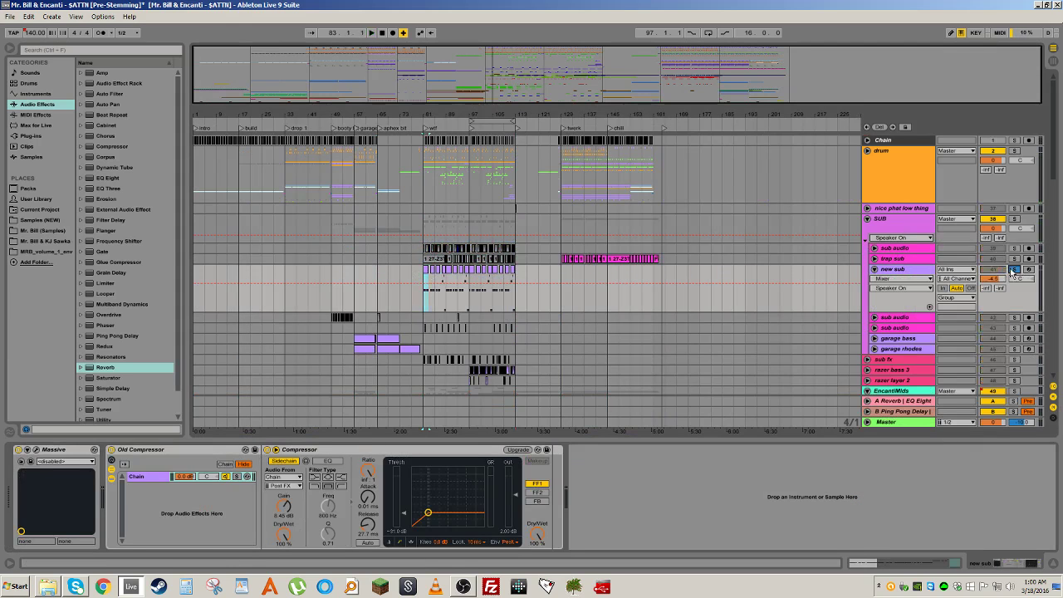
pyautogui.press('space')
# Step: Open the Massive synth on new sub, inspect the OSC1 wavetable and FX1 effect choices, and close it
pyautogui.click(37, 450)
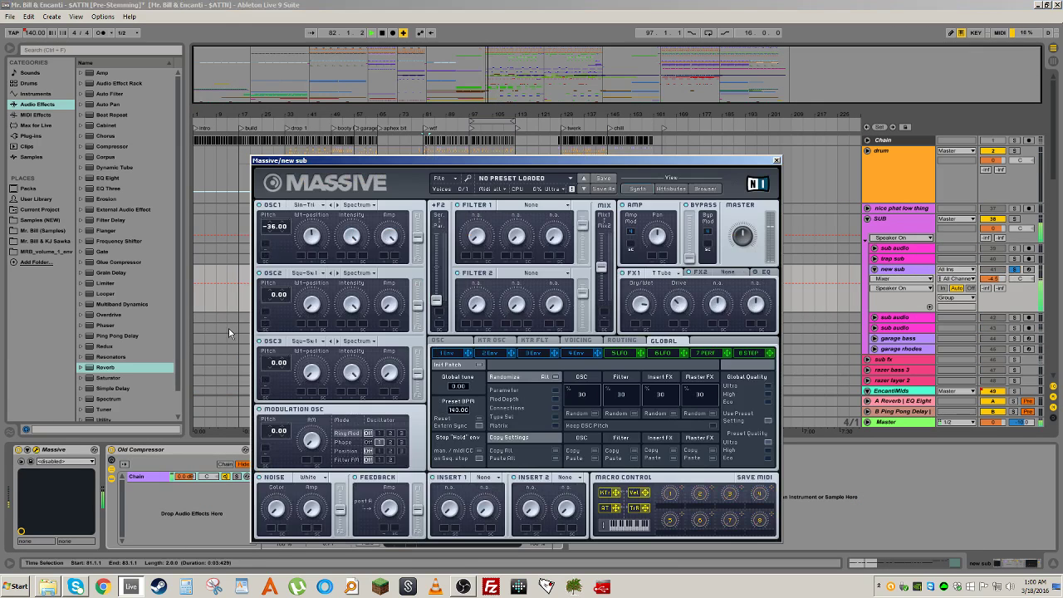
pyautogui.click(304, 205)
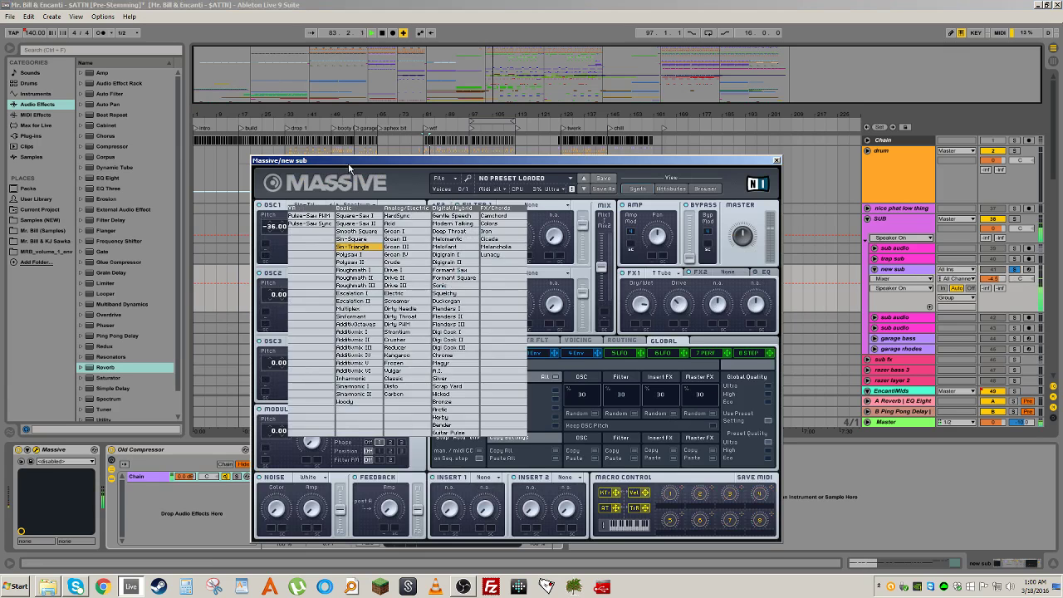
pyautogui.moveTo(348, 168); pyautogui.dragTo(233, 171)
pyautogui.click(549, 275)
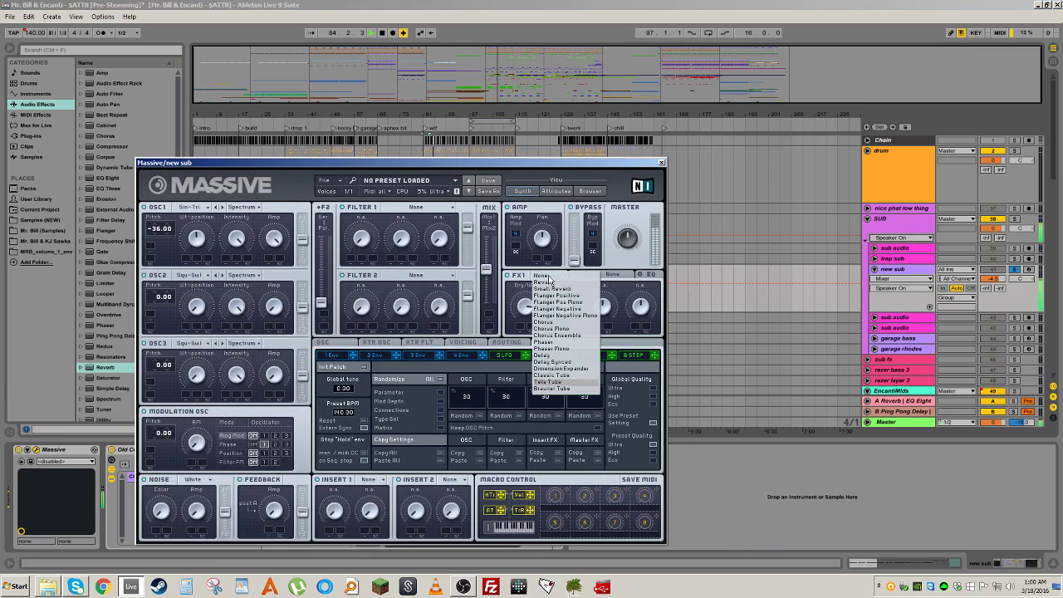
pyautogui.click(620, 270)
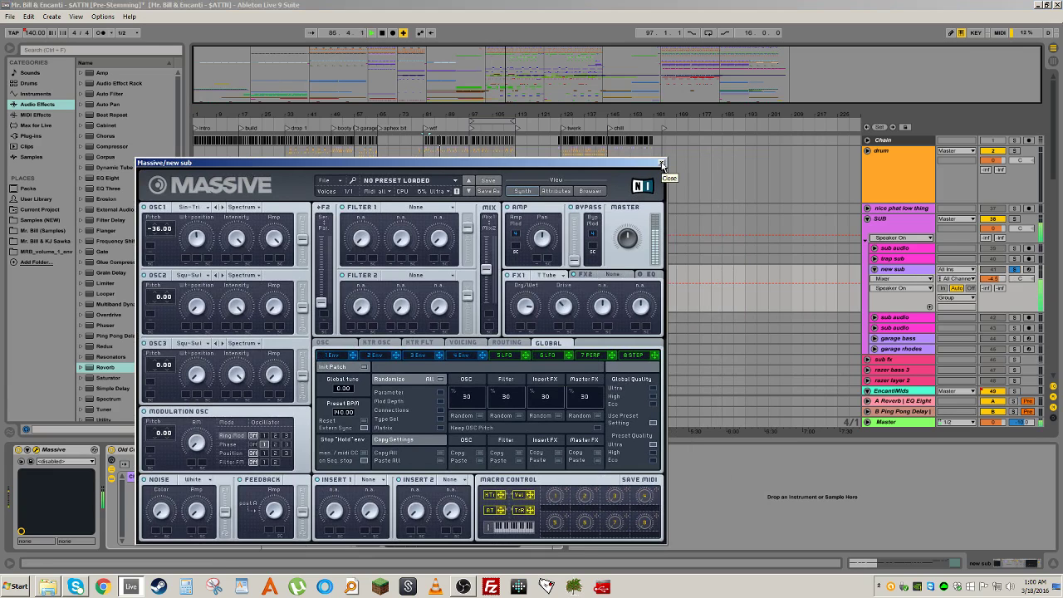
pyautogui.click(662, 164)
# Step: Unsolo new sub, replay the full arrangement from bar 81 and fold the track
pyautogui.click(422, 125)
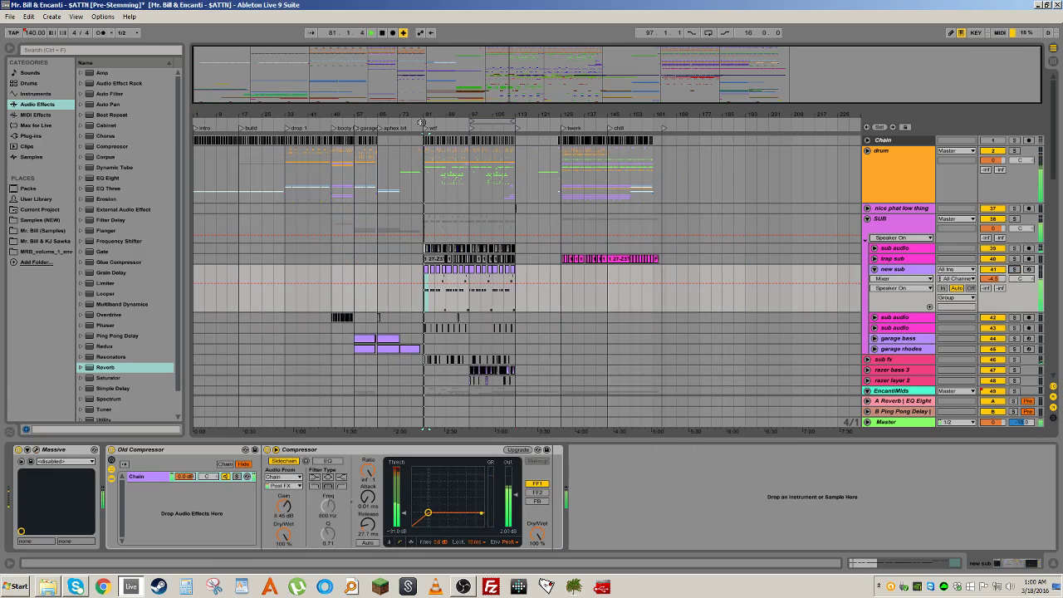
pyautogui.moveTo(441, 114); pyautogui.dragTo(441, 195)
pyautogui.click(874, 269)
# Step: Solo the EncantiMids group during the wtf section, look over its tracks and stop playback
pyautogui.scroll(-3, 612, 244)
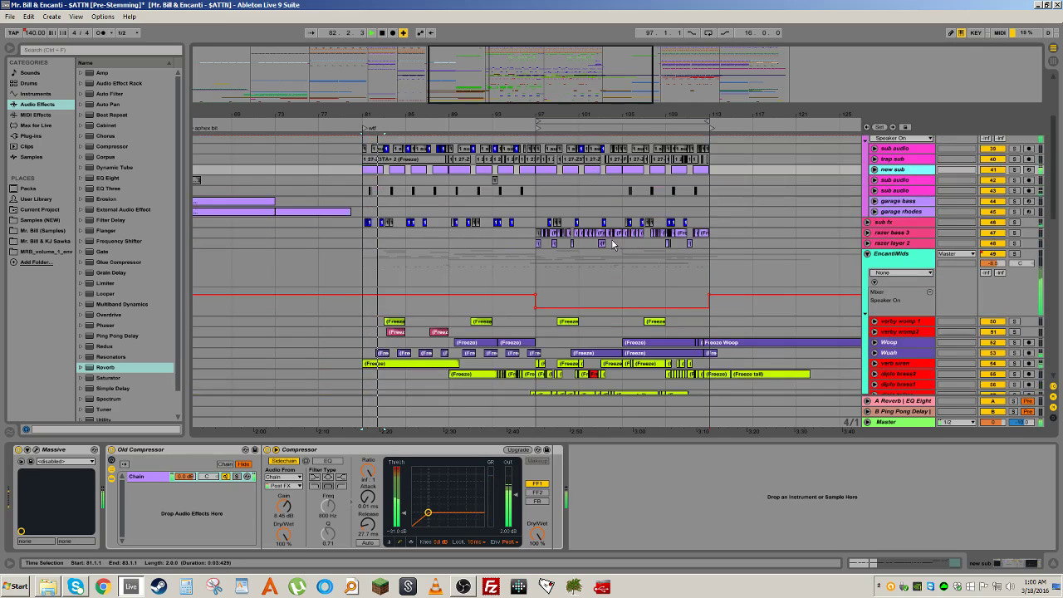
pyautogui.scroll(-2, 755, 267)
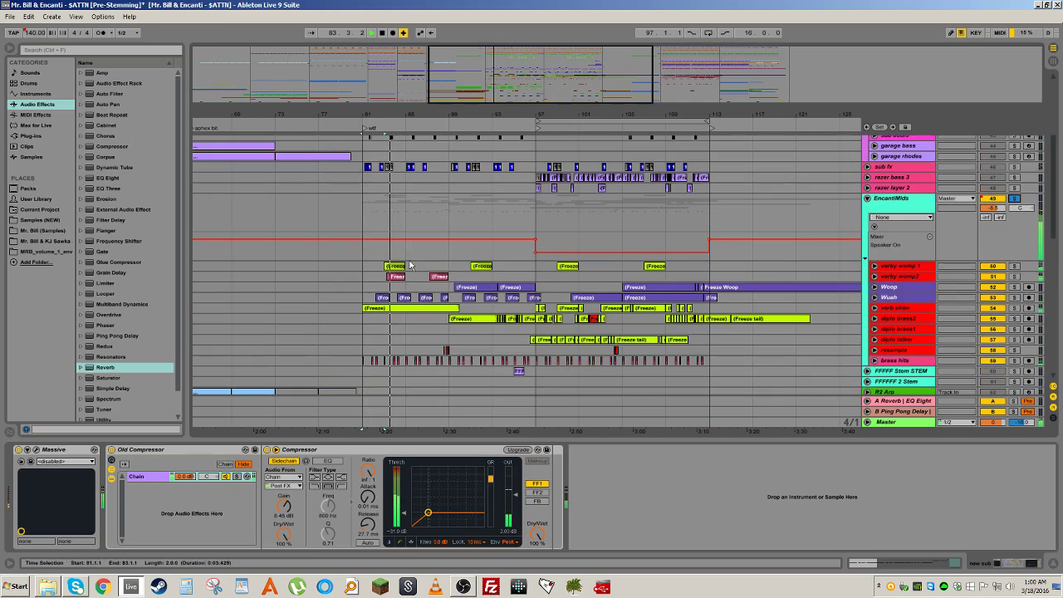
pyautogui.click(412, 287)
pyautogui.scroll(-2, 498, 274)
pyautogui.moveTo(628, 112); pyautogui.dragTo(378, 63)
pyautogui.press('space')
pyautogui.click(343, 173)
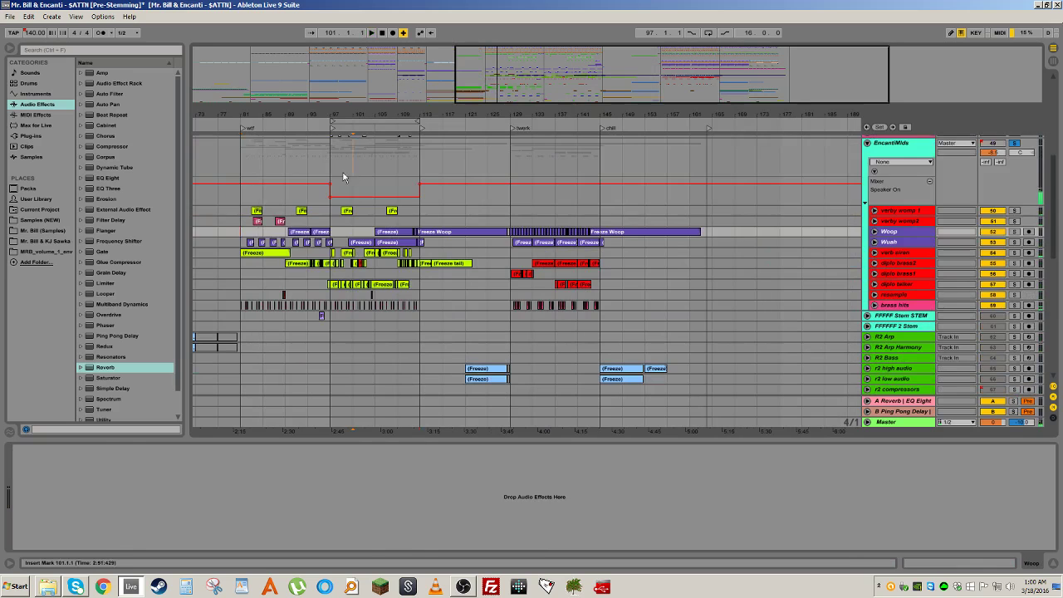
pyautogui.click(343, 176)
# Step: Unsolo EncantiMids, play from bar 125 into the twerk section and set the fixed grid to 1 Bar
pyautogui.click(1013, 143)
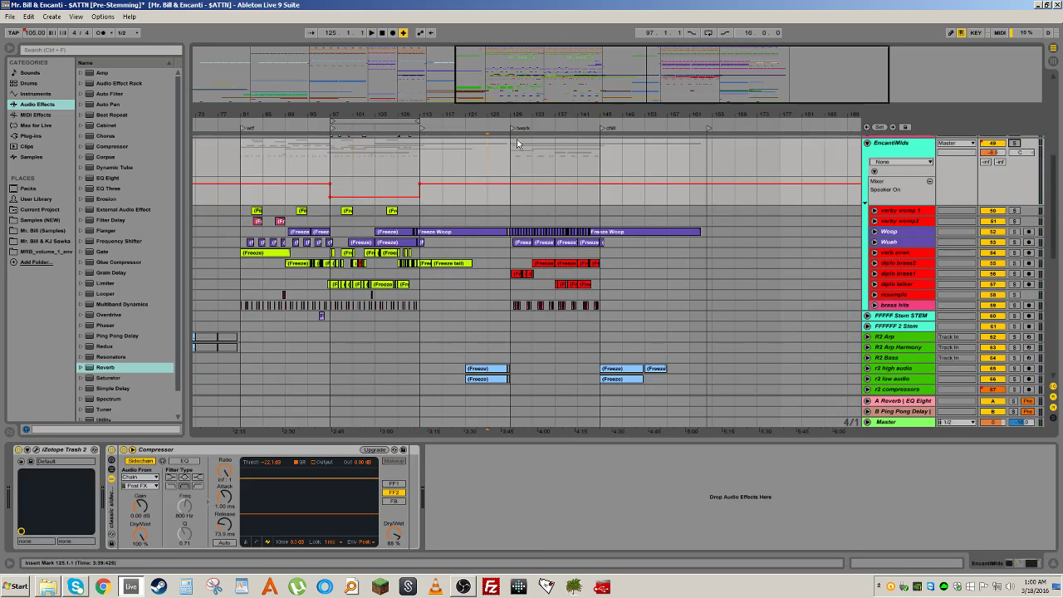
pyautogui.moveTo(509, 117); pyautogui.dragTo(512, 161)
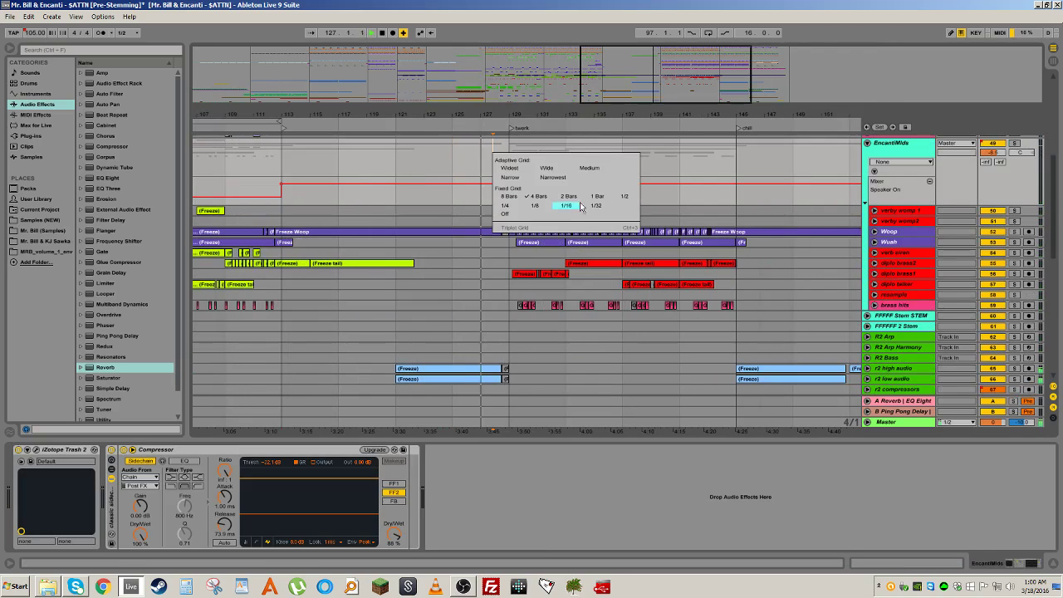
pyautogui.scroll(-2, 564, 290)
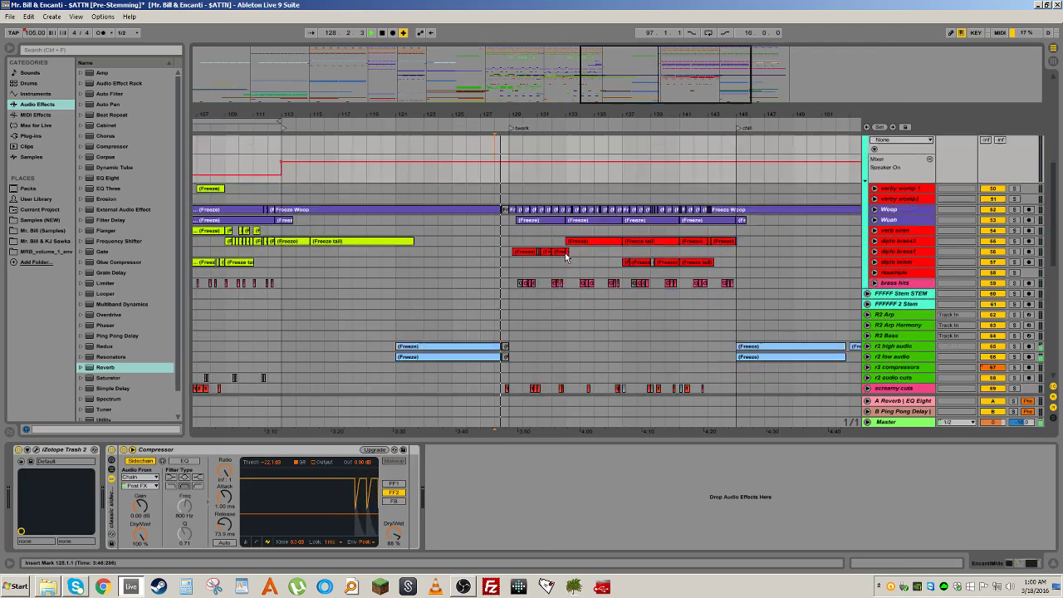
pyautogui.moveTo(585, 441); pyautogui.dragTo(586, 523)
pyautogui.scroll(3, 631, 407)
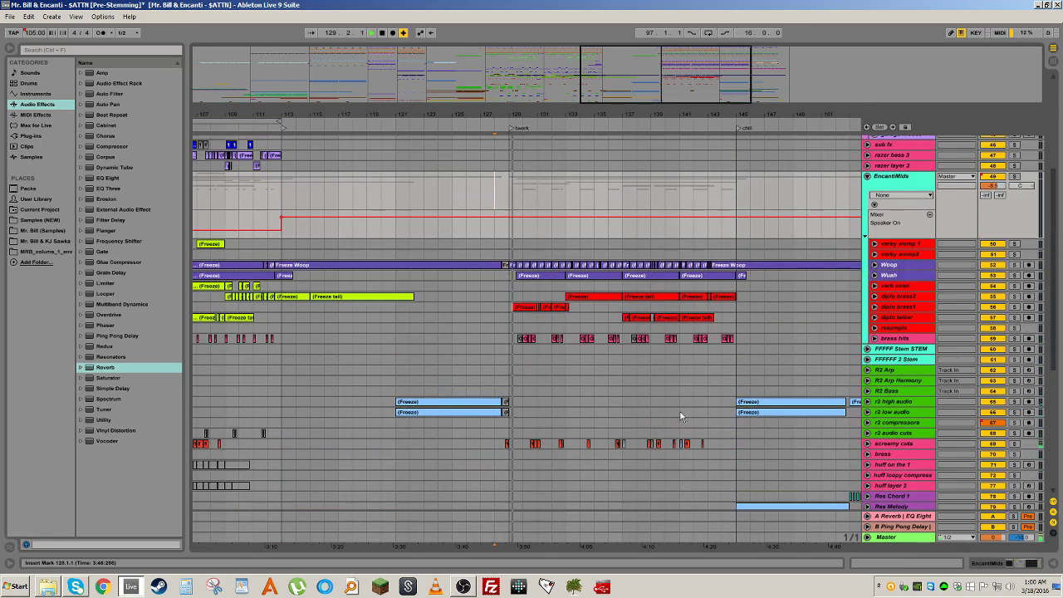
# Step: View the diplo brass1 and diplo brass2 device chains, then briefly unfold the Wuah and Woop tracks
pyautogui.doubleClick(899, 307)
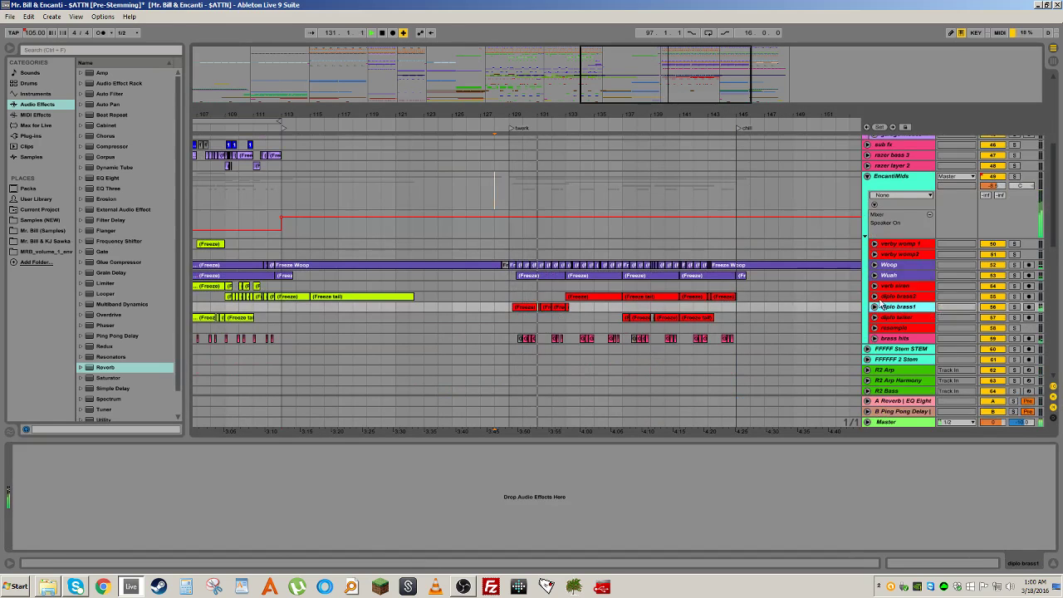
pyautogui.click(877, 297)
pyautogui.click(873, 297)
pyautogui.click(873, 296)
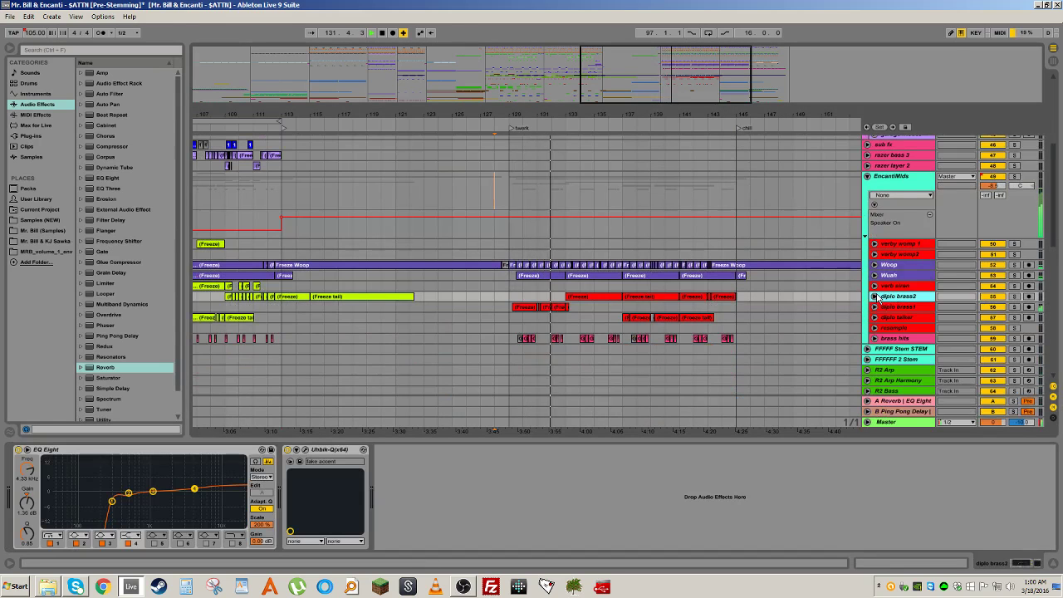
pyautogui.click(875, 275)
pyautogui.click(874, 275)
pyautogui.click(874, 265)
pyautogui.click(874, 265)
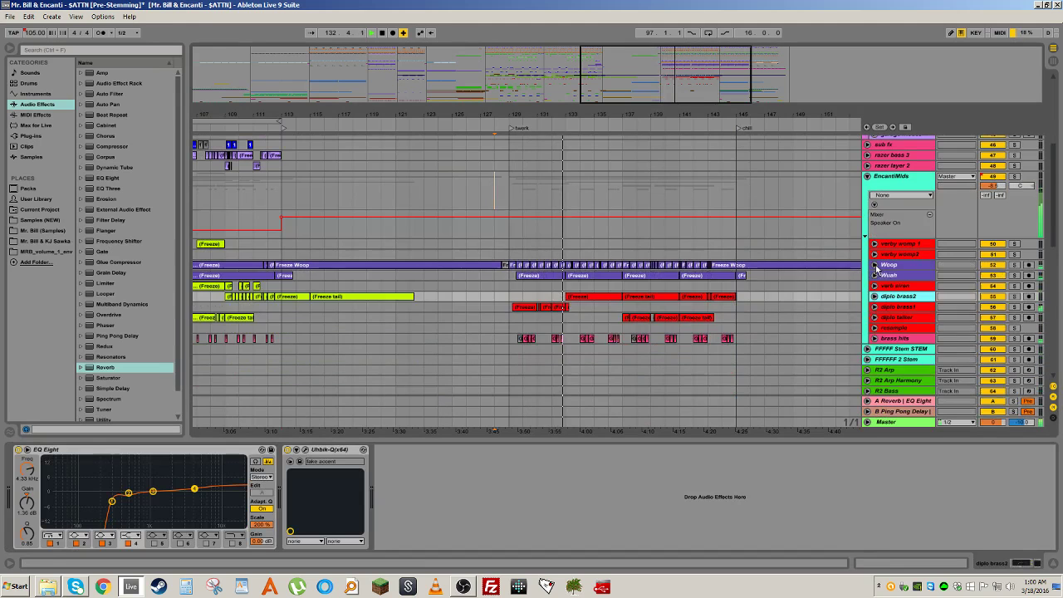
# Step: Show the Aphex Chords track's device chain and play the arrangement from its clip at bar 137
pyautogui.scroll(-2, 845, 313)
pyautogui.scroll(-4, 882, 303)
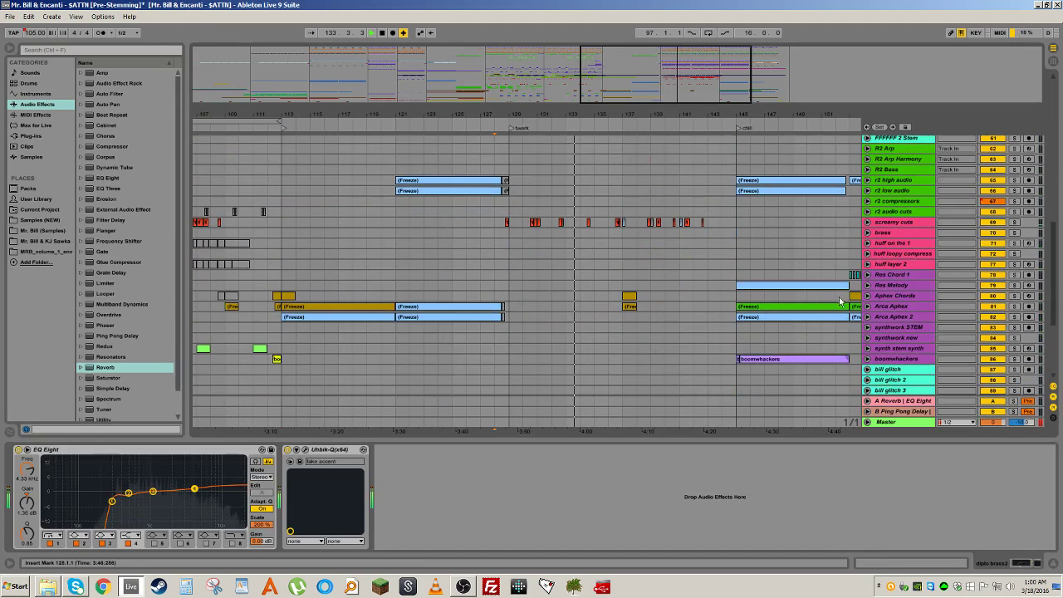
pyautogui.click(892, 296)
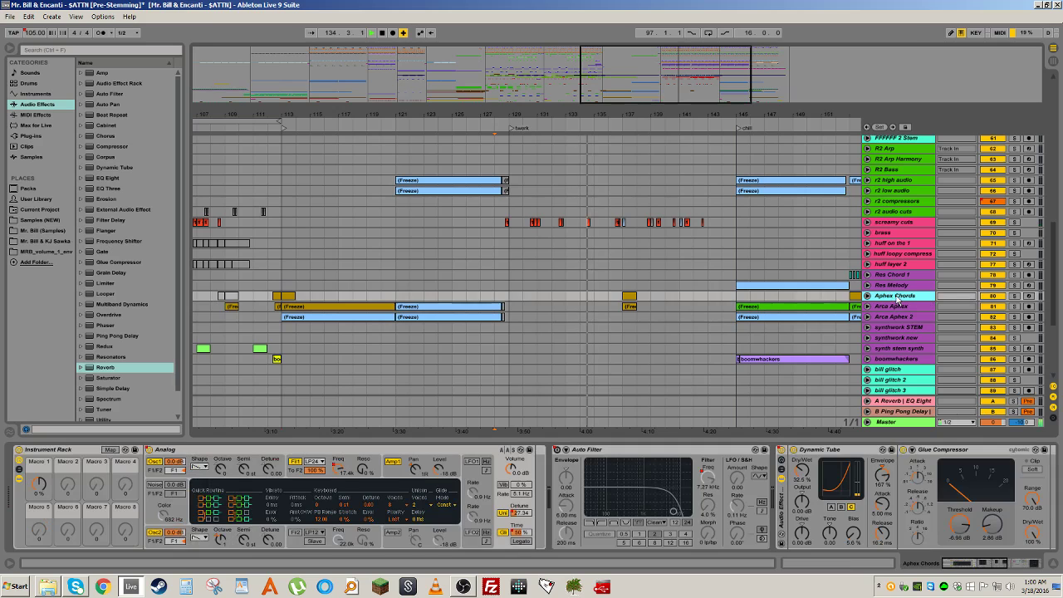
pyautogui.press('space')
pyautogui.click(629, 295)
pyautogui.press('space')
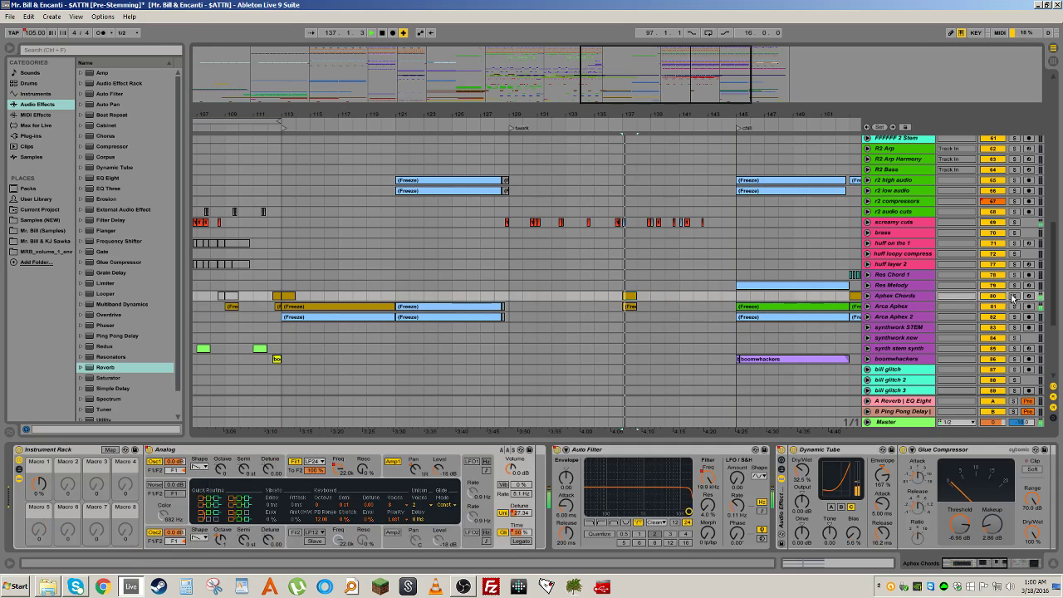
# Step: Solo Aphex Chords and play its clips at bars 137 and 113
pyautogui.click(1012, 295)
pyautogui.press('space')
pyautogui.press('space')
pyautogui.click(289, 295)
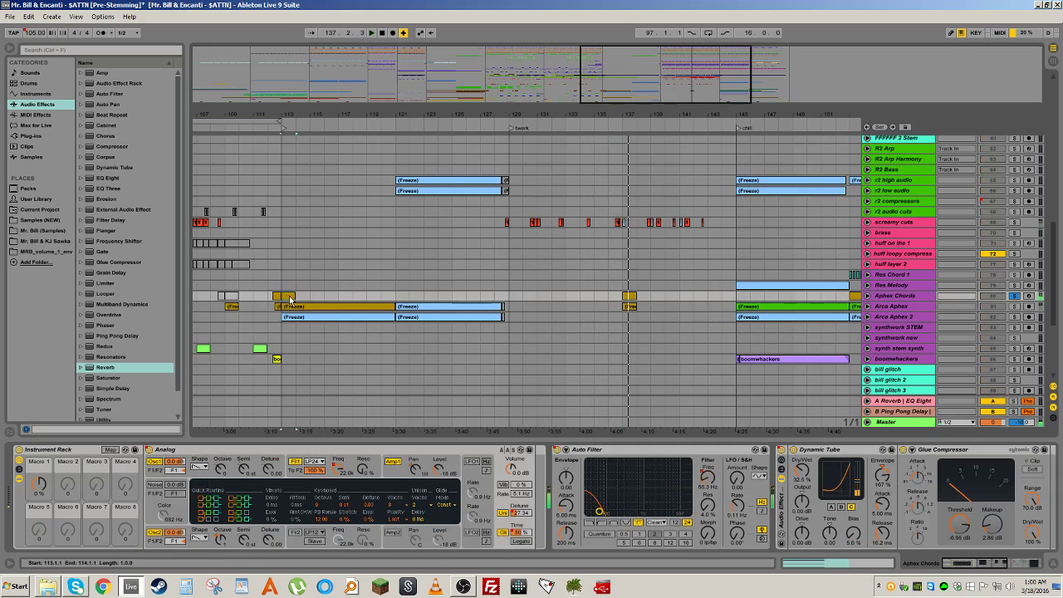
pyautogui.press('space')
pyautogui.press('space')
# Step: Play Arca Aphex soloed from bar 113, then play its bar 137 clip with the solo off
pyautogui.click(1014, 306)
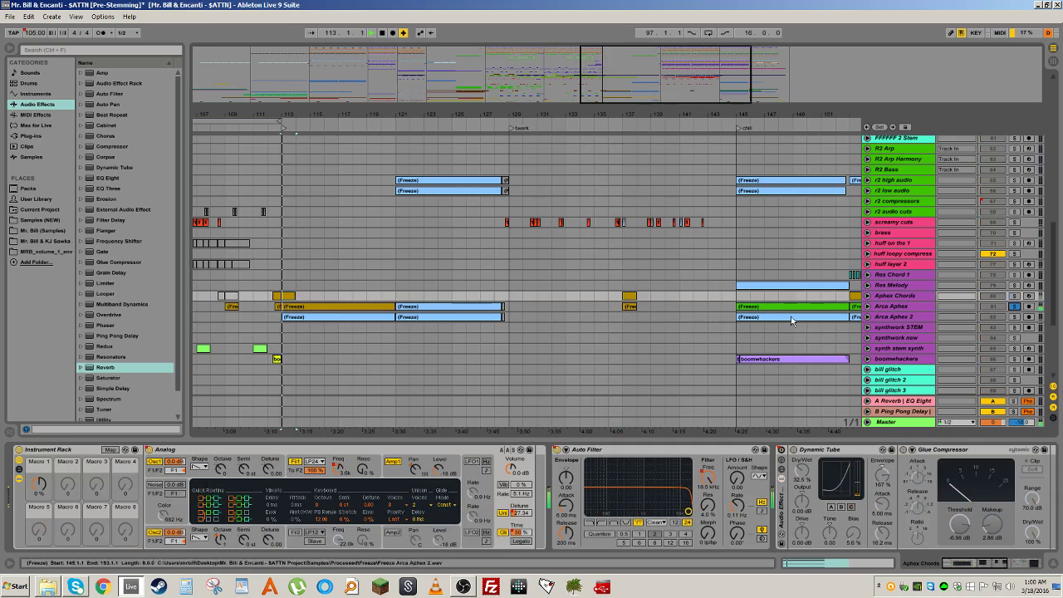
pyautogui.click(629, 307)
pyautogui.click(1013, 306)
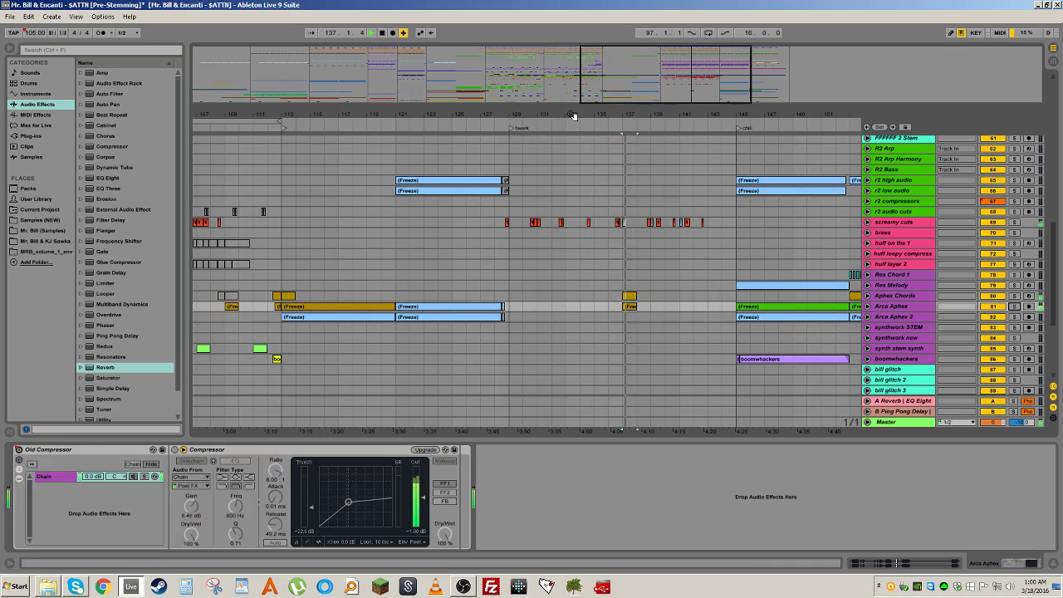
# Step: Stop playback and survey the aphex bit section's tracks from Arca Aphex up to the drum group
pyautogui.moveTo(573, 115); pyautogui.dragTo(737, 116)
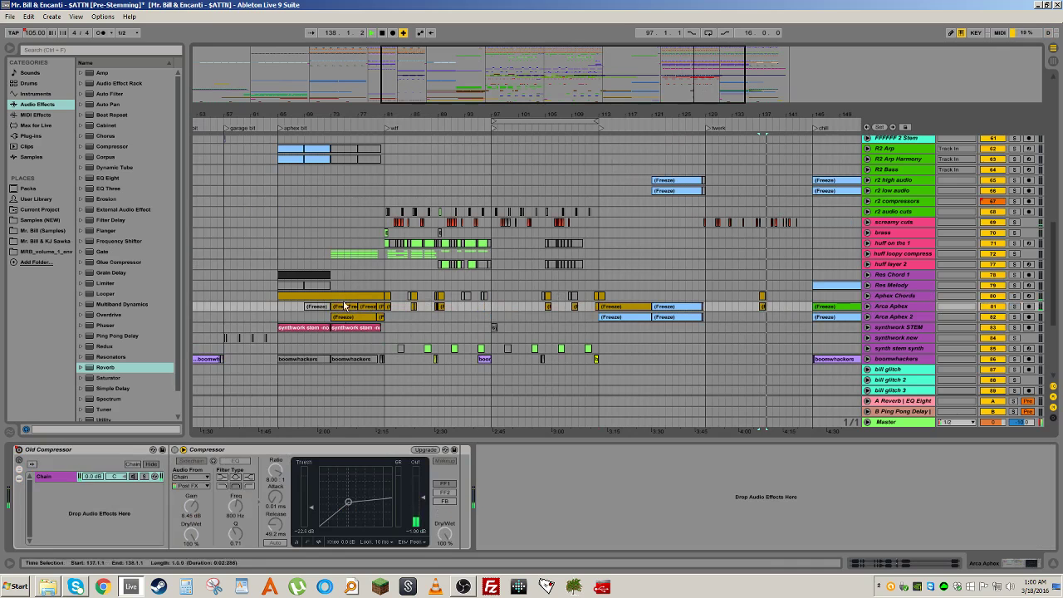
pyautogui.click(316, 124)
pyautogui.press('space')
pyautogui.moveTo(311, 116); pyautogui.dragTo(465, 178)
pyautogui.scroll(4, 439, 190)
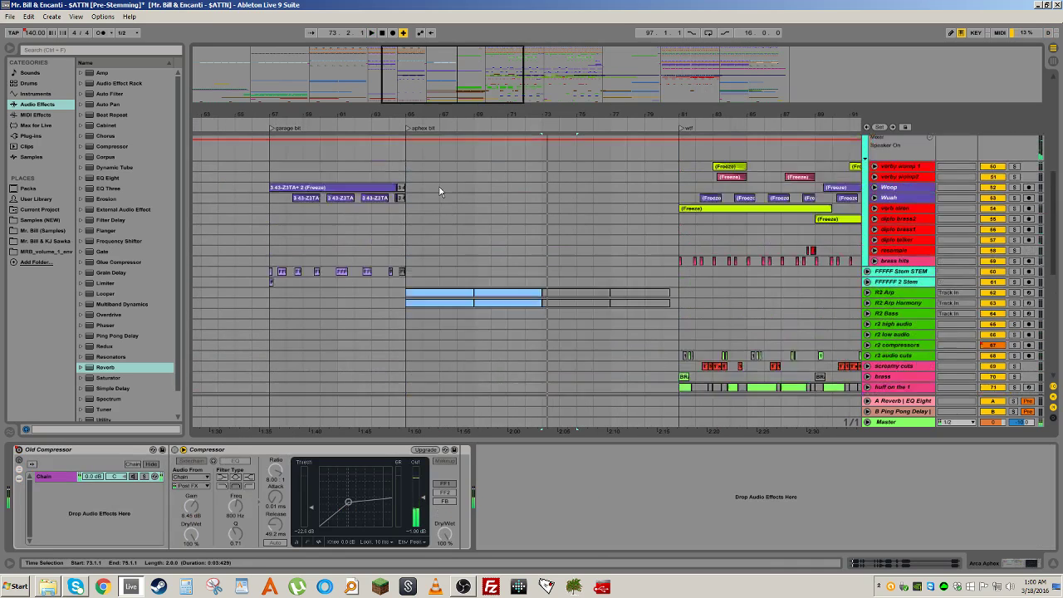
pyautogui.click(419, 231)
pyautogui.scroll(2, 418, 249)
pyautogui.scroll(3, 419, 265)
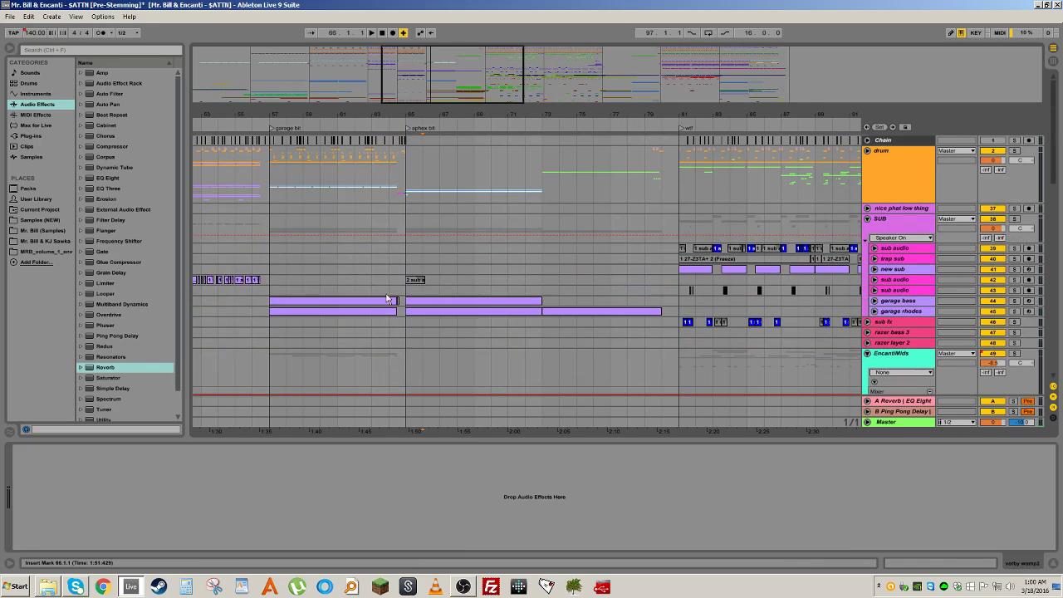
# Step: Show the garage bass device chain and look through the tracks back to the drop 1 section
pyautogui.click(408, 291)
pyautogui.moveTo(356, 116); pyautogui.dragTo(487, 83)
pyautogui.scroll(-2, 408, 263)
pyautogui.scroll(-4, 385, 133)
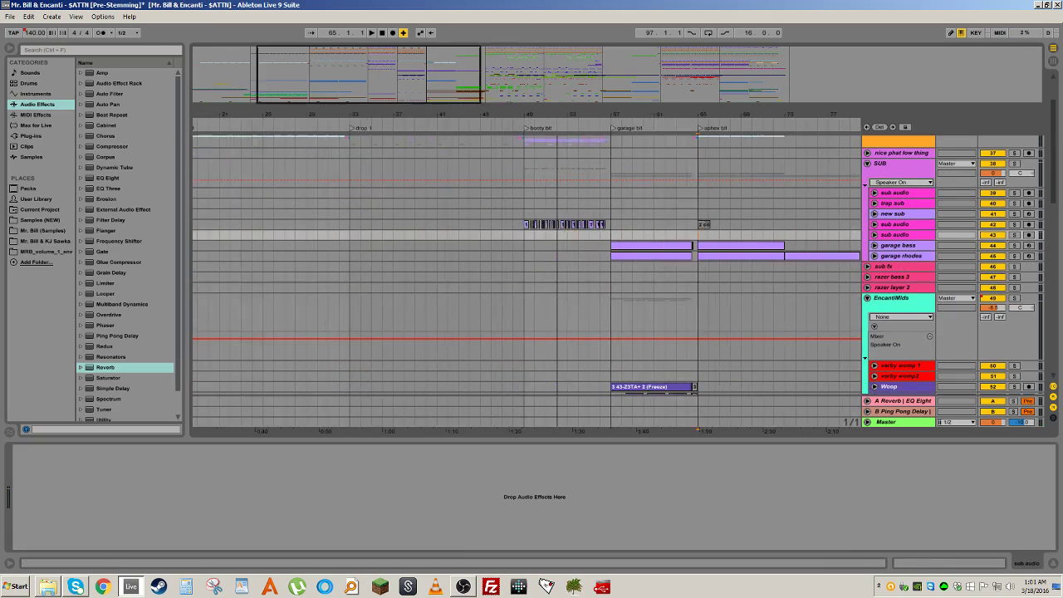
pyautogui.click(409, 249)
pyautogui.scroll(-8, 407, 248)
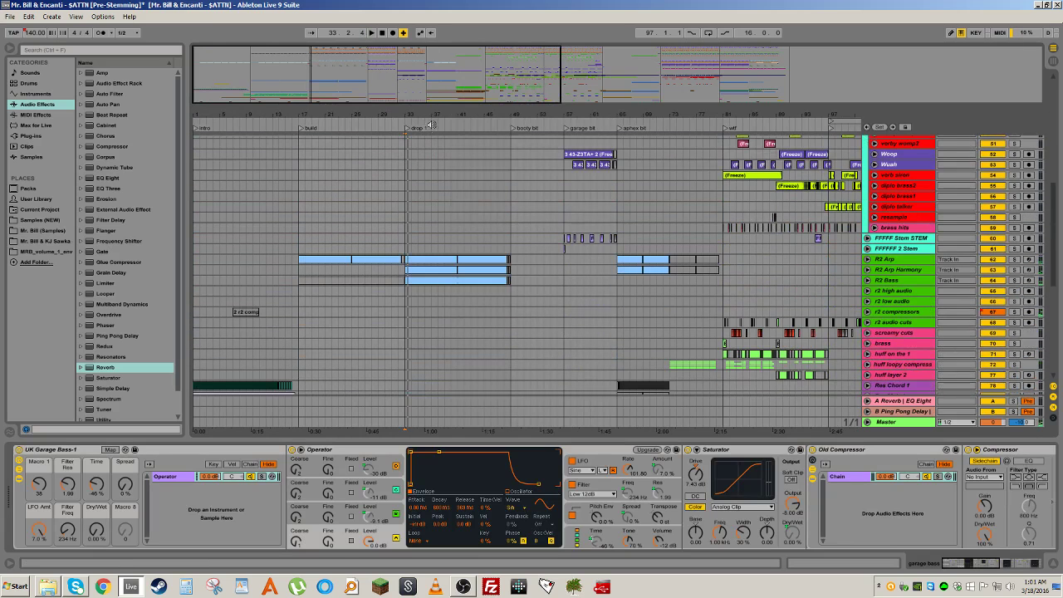
pyautogui.scroll(8, 431, 124)
# Step: Select the R2 Arp, R2 Arp Harmony and R2 Bass tracks together and unfold them
pyautogui.click(905, 270)
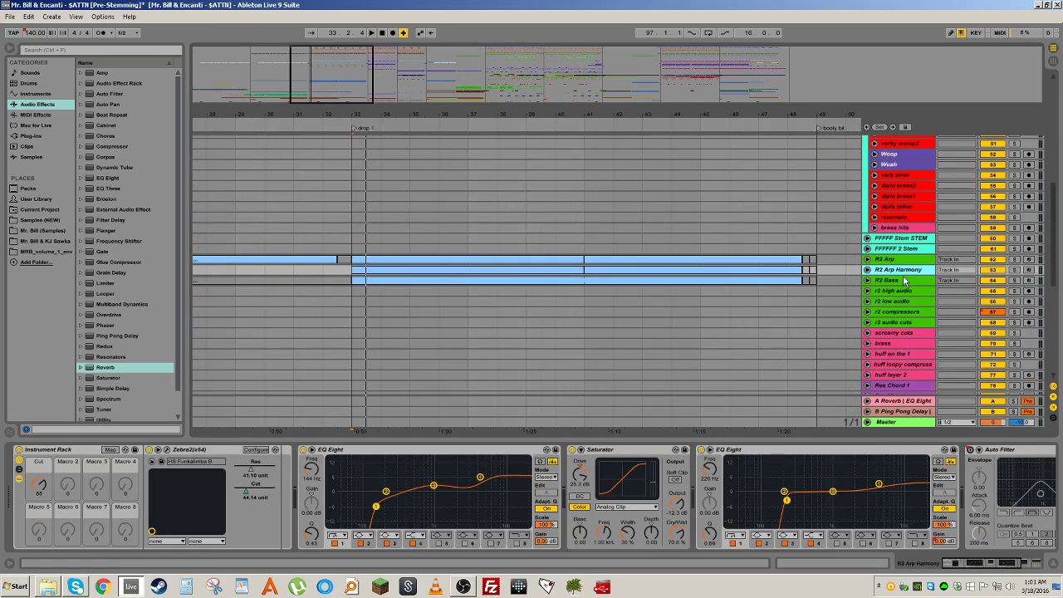
pyautogui.click(903, 281)
pyautogui.hotkey('shift', 'Up')
pyautogui.hotkey('shift', 'Up')
pyautogui.press('u')
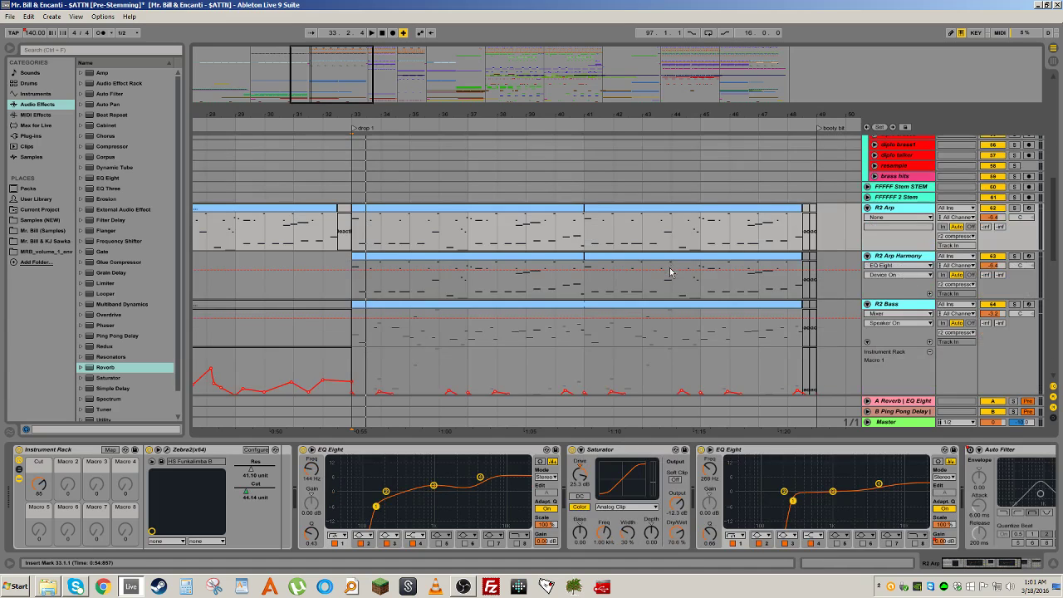
# Step: Select the R2 Bass clips in the drop 1 section and solo the track
pyautogui.scroll(-3, 581, 257)
pyautogui.click(445, 235)
pyautogui.click(1016, 238)
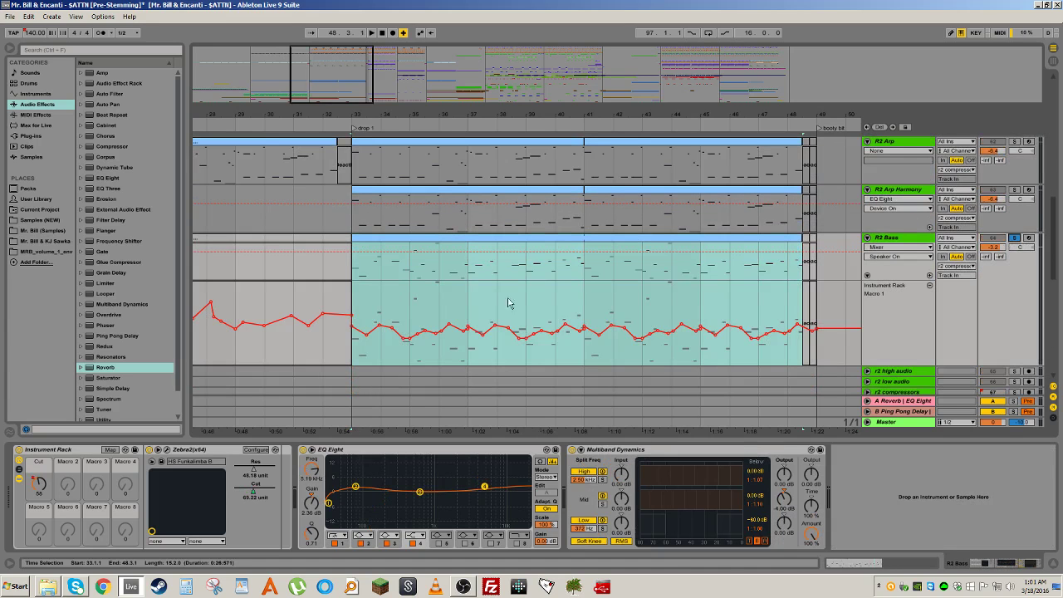
# Step: Play the soloed R2 Bass, zoom in on its drop 1 clips and show its Zebra2 Synthesis page
pyautogui.press('space')
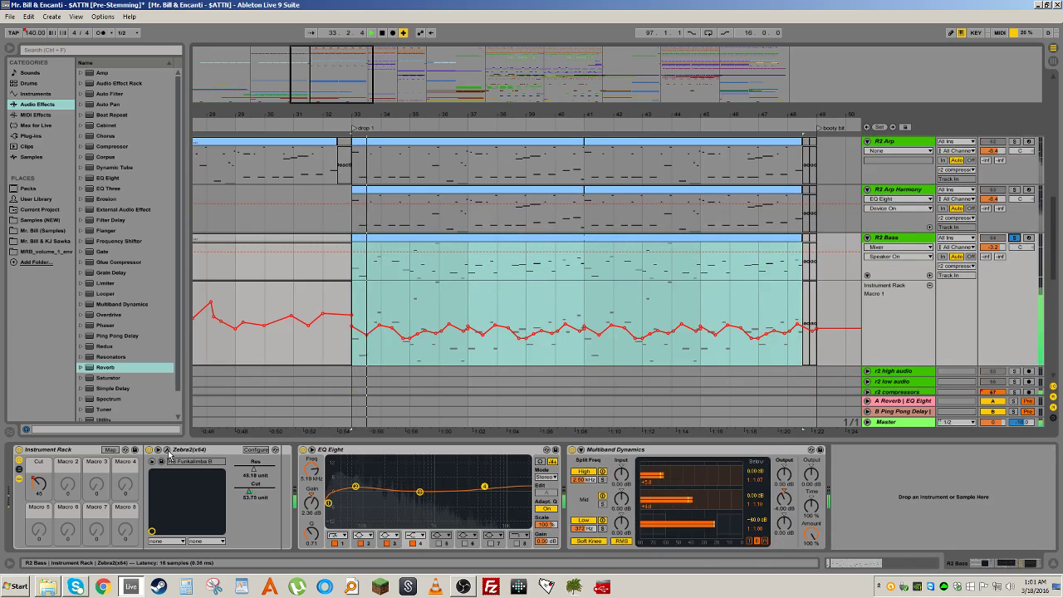
pyautogui.moveTo(389, 81); pyautogui.dragTo(405, 256)
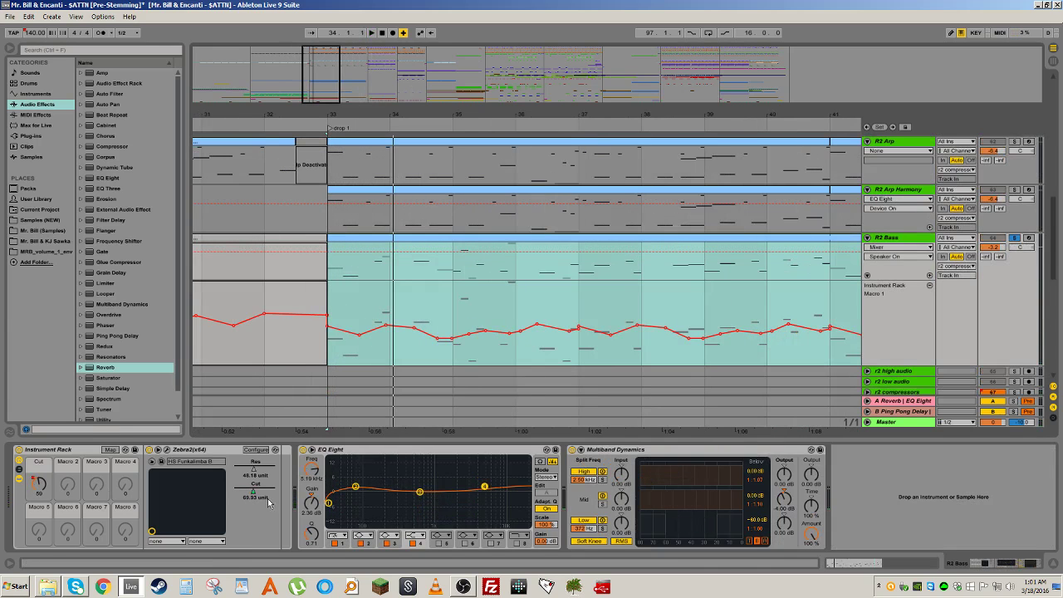
pyautogui.click(166, 451)
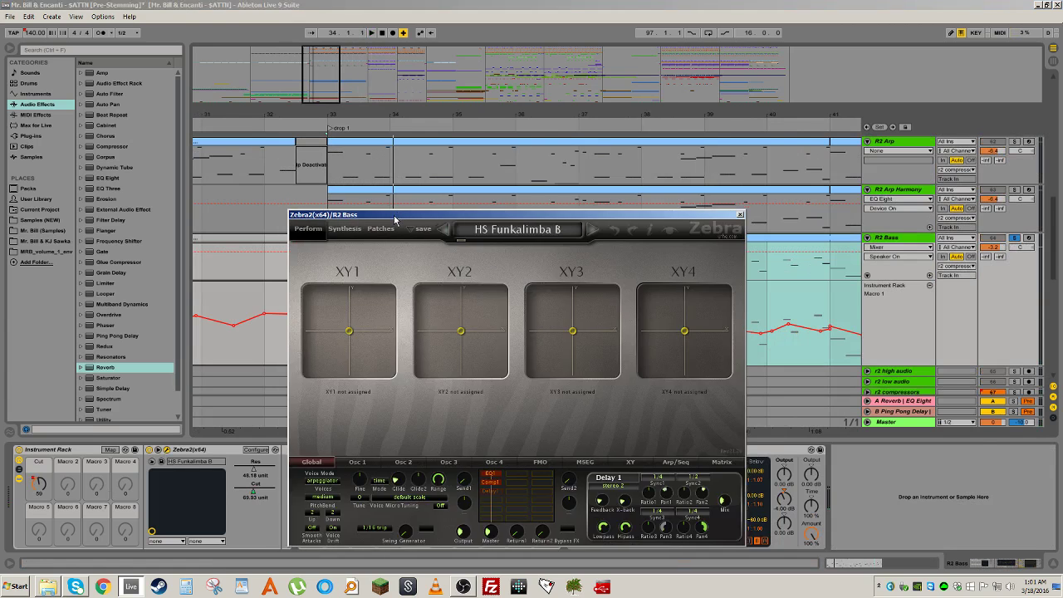
pyautogui.moveTo(396, 210); pyautogui.dragTo(535, 189)
pyautogui.click(490, 205)
# Step: Play the R2 Bass while changing the Instrument Rack's Cut macro, and re-enable the overridden automation
pyautogui.press('space')
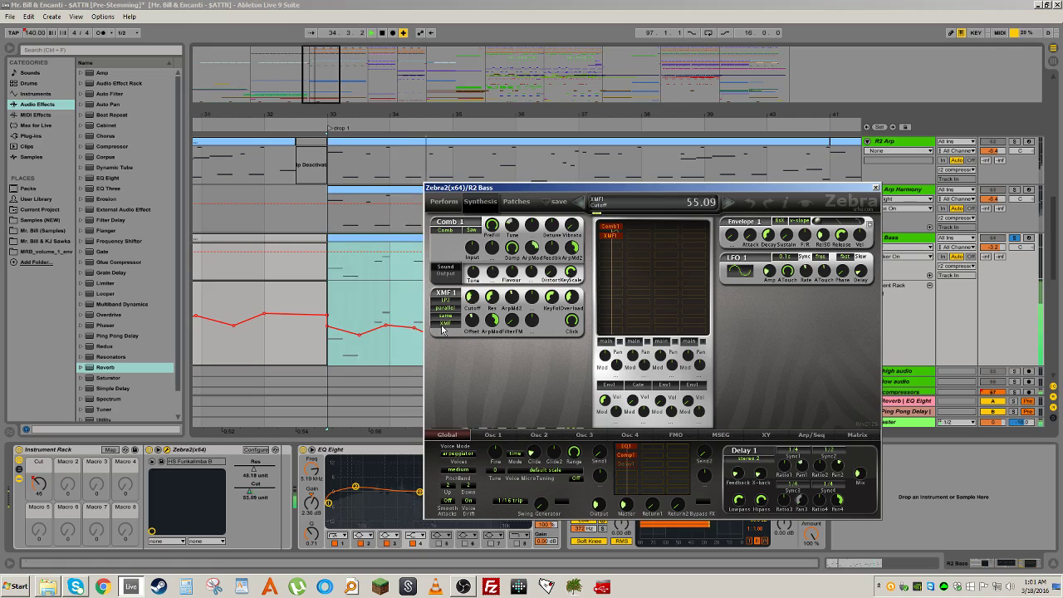
pyautogui.moveTo(42, 486); pyautogui.dragTo(39, 427)
pyautogui.click(431, 33)
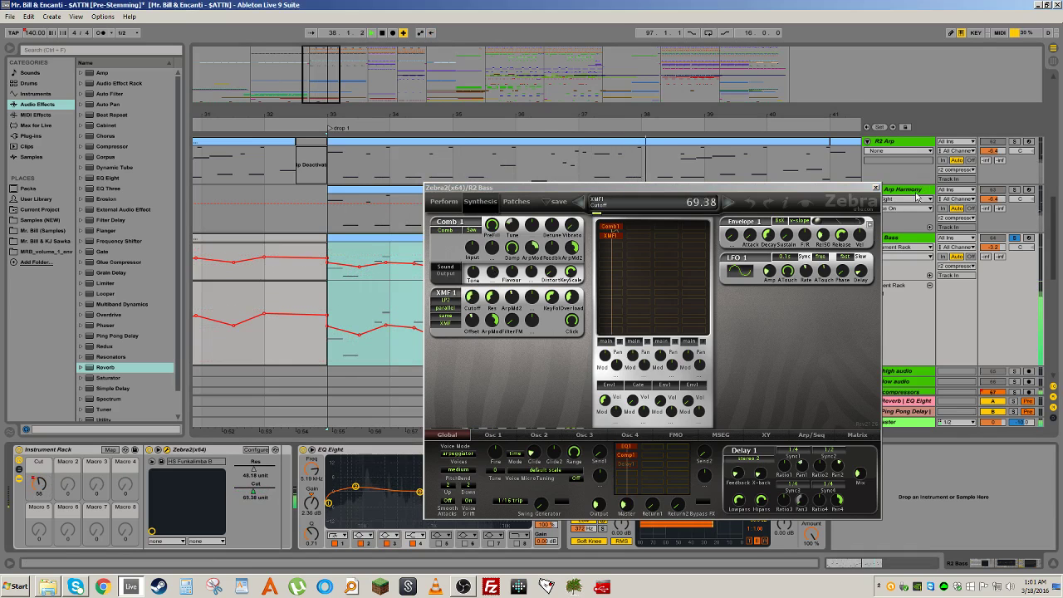
# Step: Close the Zebra2 window, play the R2 Arp Harmony track soloed and enlarge its lane
pyautogui.click(876, 188)
pyautogui.click(891, 190)
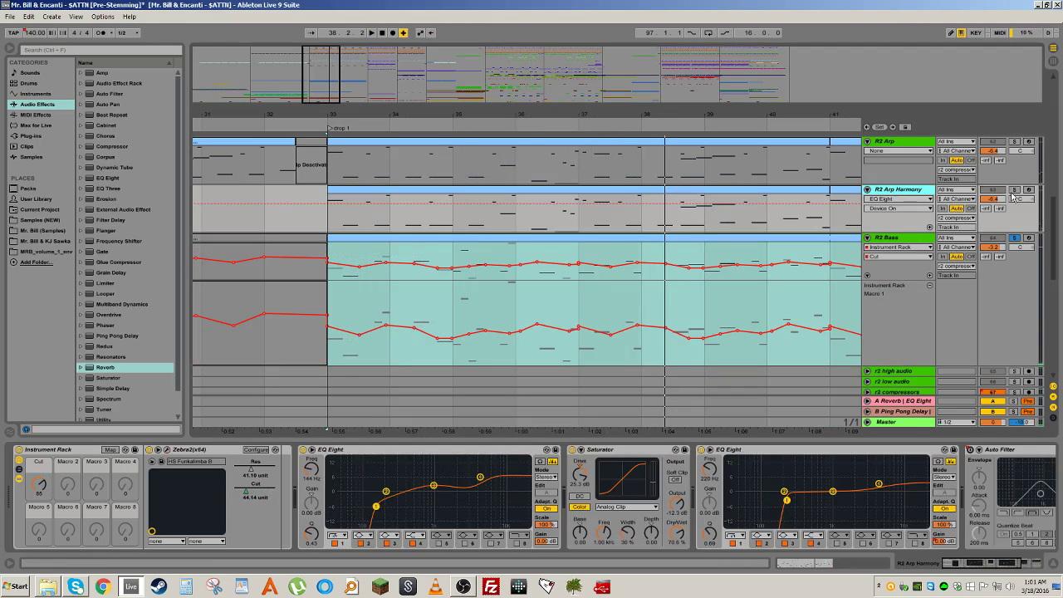
pyautogui.press('space')
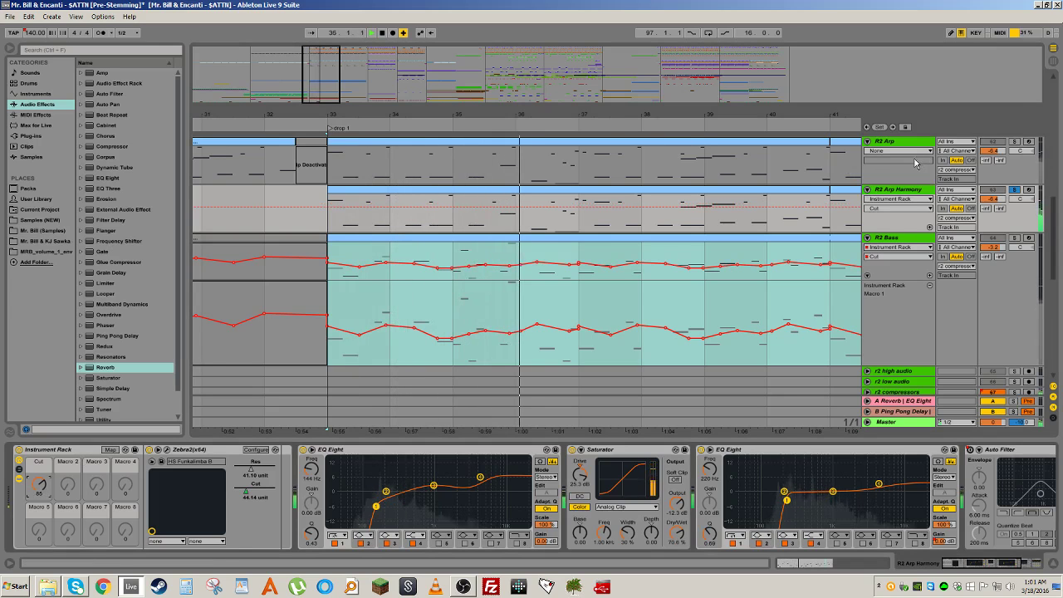
pyautogui.scroll(1, 887, 238)
pyautogui.moveTo(887, 239); pyautogui.dragTo(886, 266)
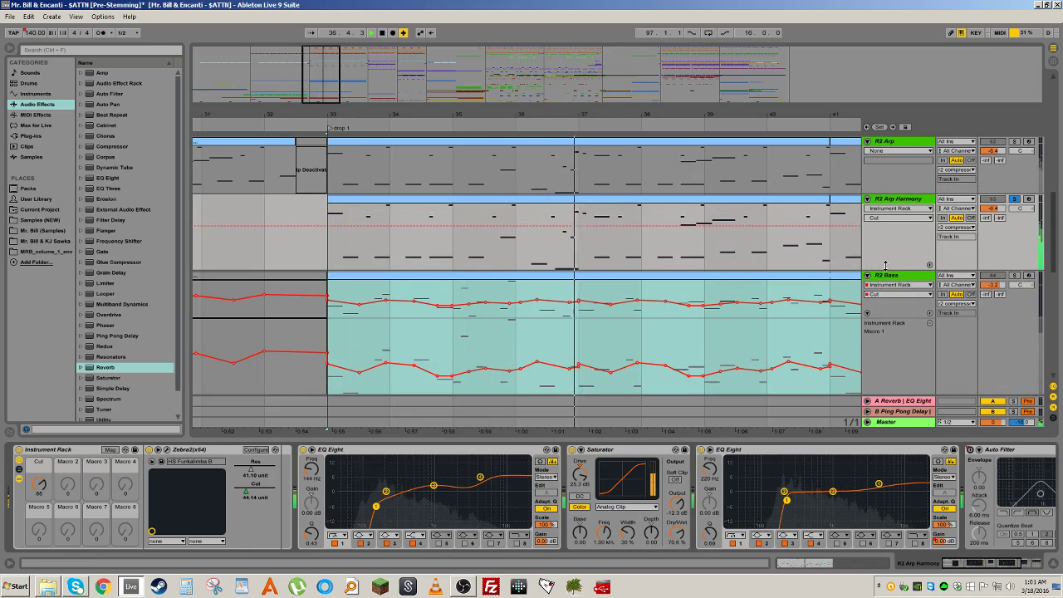
# Step: Solo the R2 Arp track to hear it in the drop 1 section, and turn its solo off
pyautogui.click(1013, 142)
pyautogui.moveTo(689, 117); pyautogui.dragTo(524, 80)
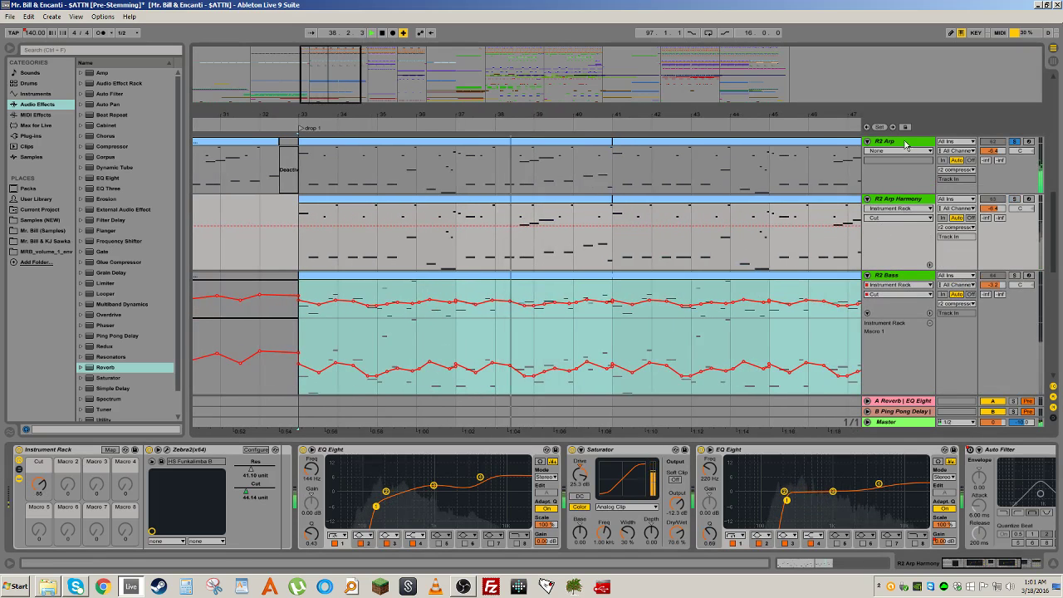
pyautogui.click(904, 142)
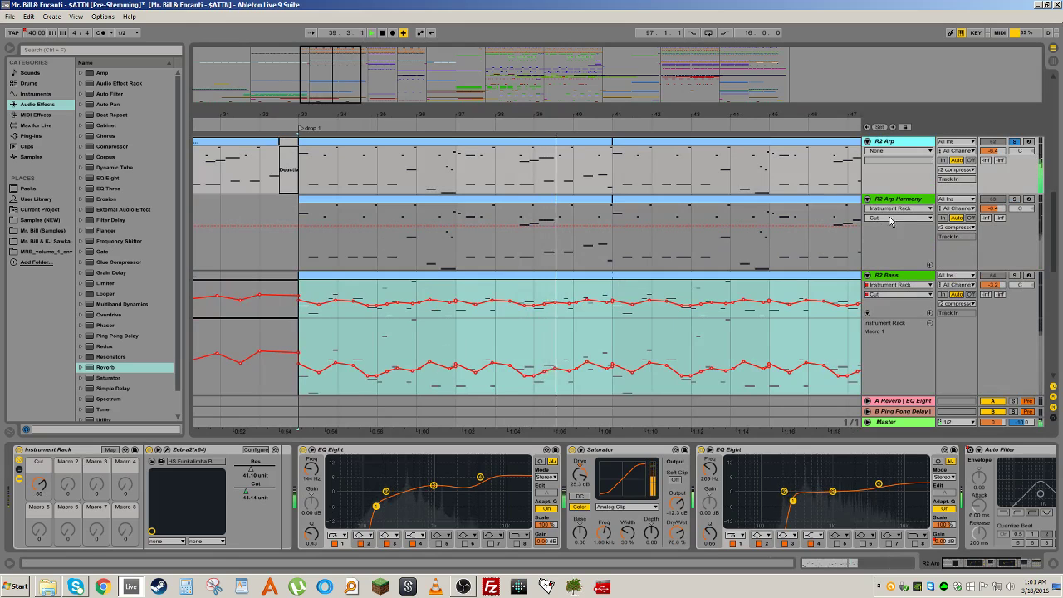
pyautogui.moveTo(828, 117); pyautogui.dragTo(641, 116)
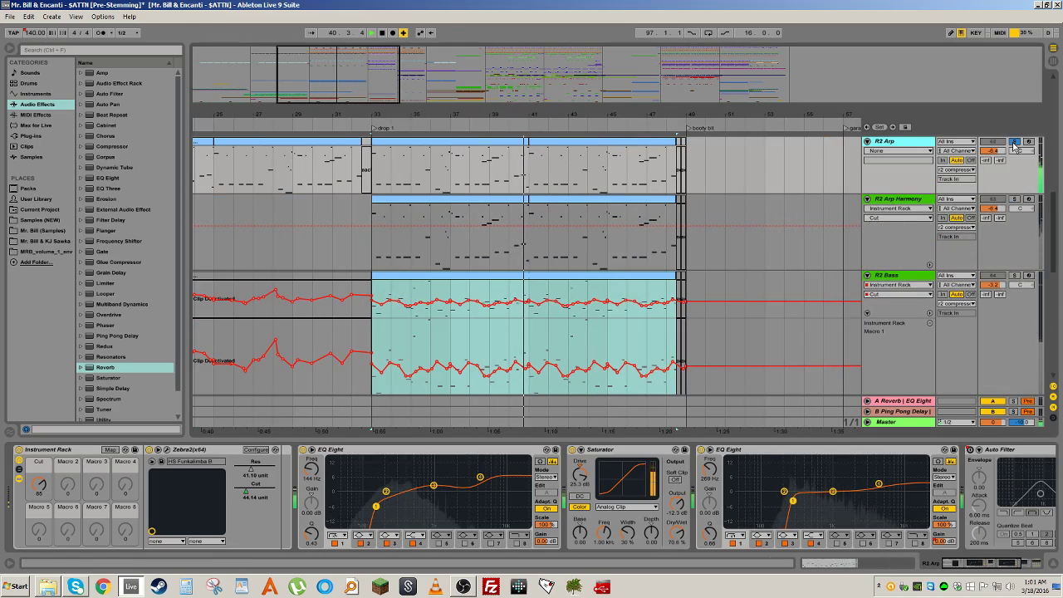
pyautogui.click(899, 145)
pyautogui.moveTo(662, 116); pyautogui.dragTo(662, 83)
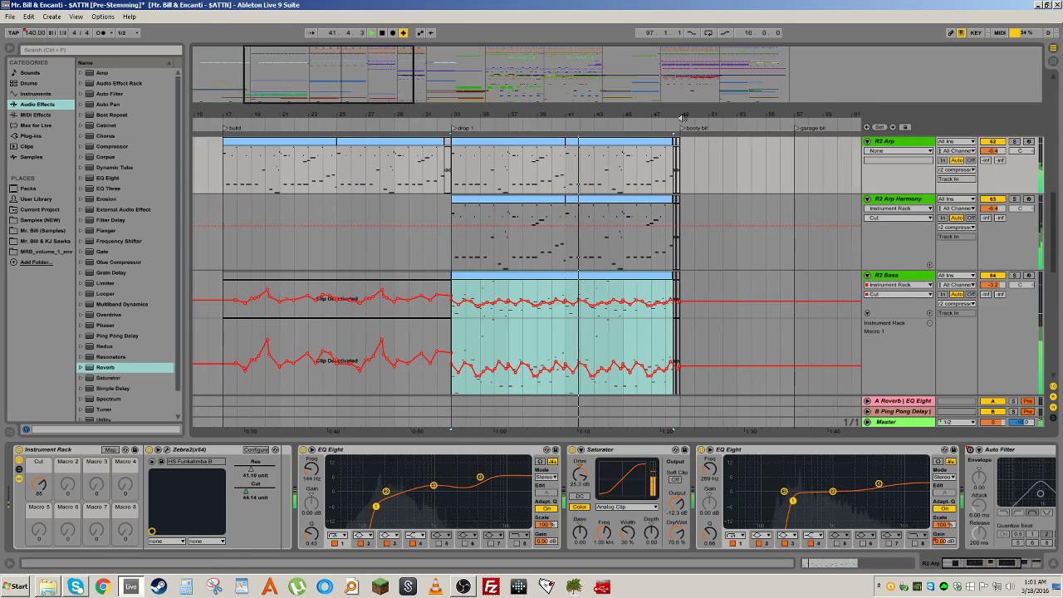
# Step: Open the R2 Arp track's Zebra2 synth and inspect its Arp/Seq and Synthesis pages while playing drop 1
pyautogui.click(913, 142)
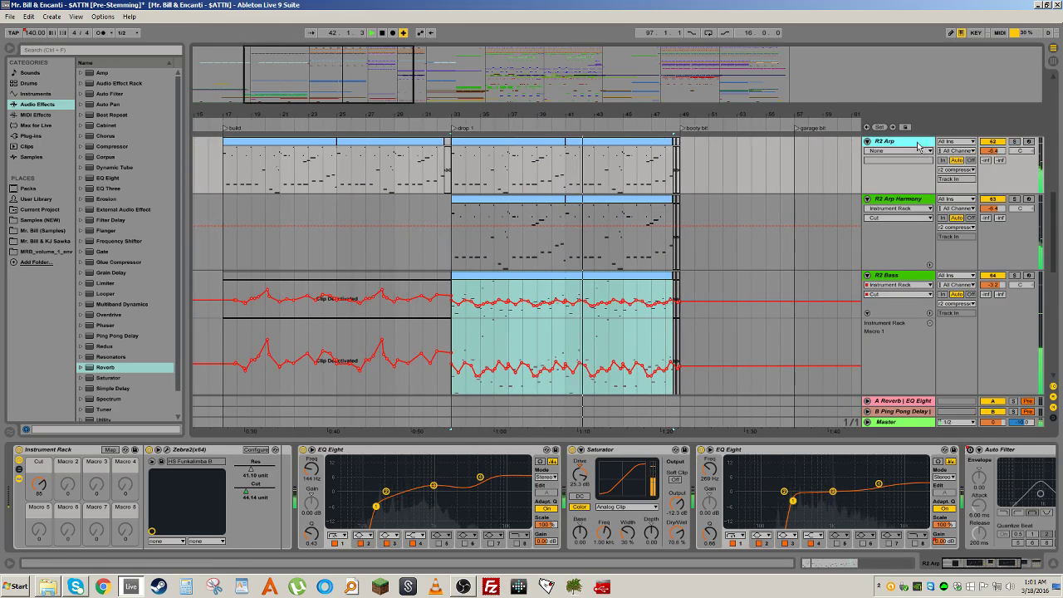
pyautogui.click(168, 450)
pyautogui.moveTo(499, 143); pyautogui.dragTo(553, 133)
pyautogui.click(465, 154)
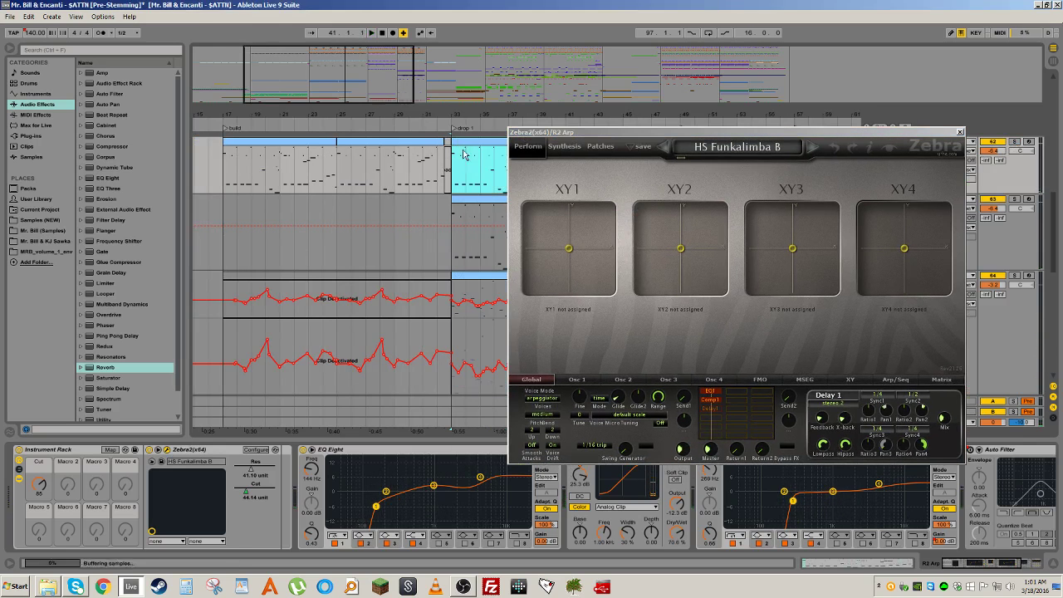
pyautogui.click(893, 379)
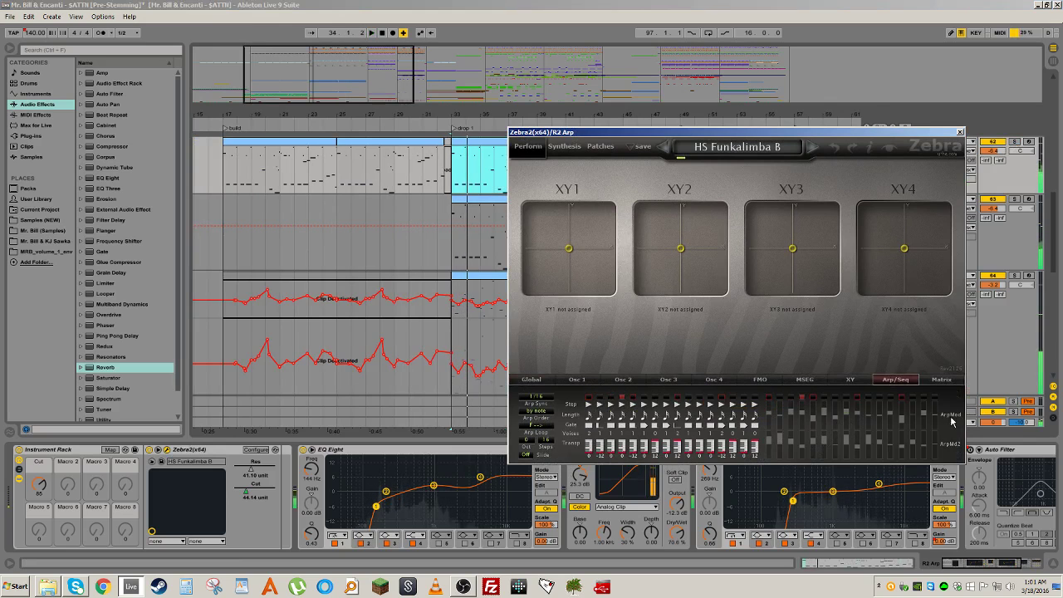
pyautogui.click(565, 147)
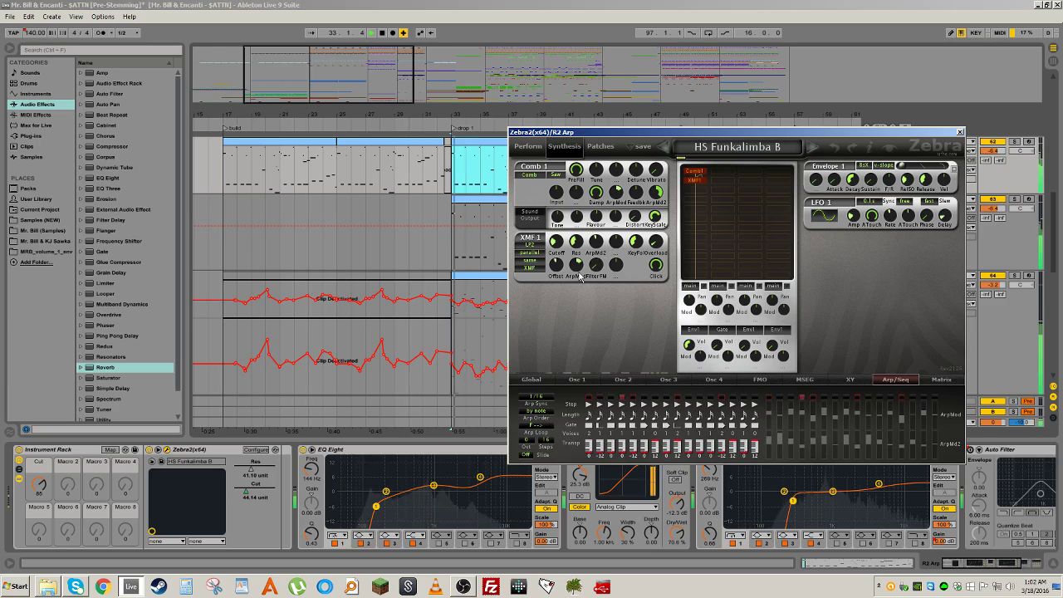
# Step: Close the Zebra2 window and fold the R2 Arp, R2 Arp Harmony and R2 Bass tracks
pyautogui.click(960, 131)
pyautogui.press('Left')
pyautogui.press('Down')
pyautogui.press('Left')
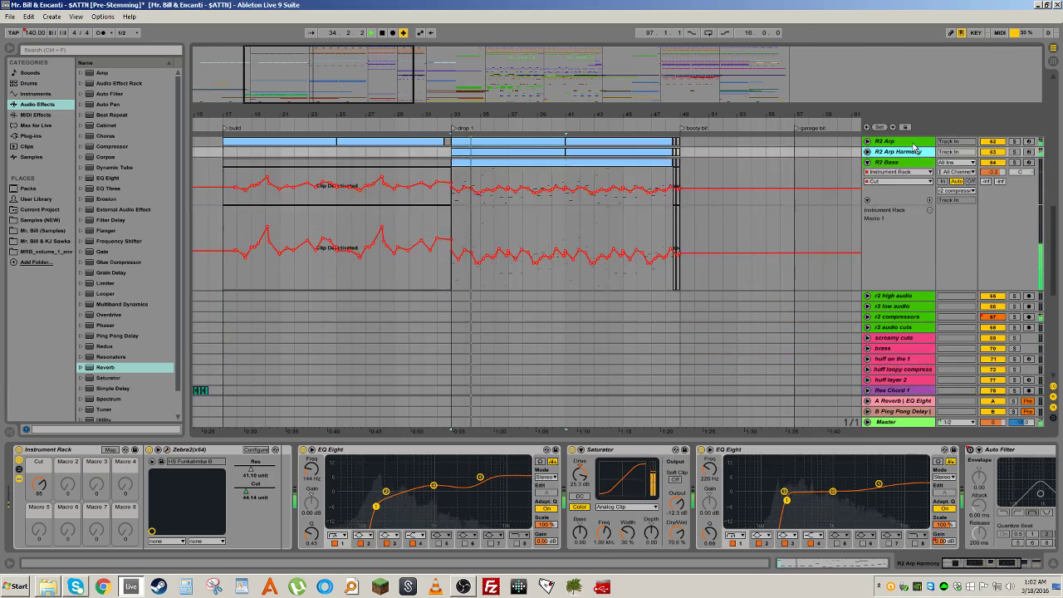
pyautogui.press('Down')
pyautogui.press('Left')
pyautogui.press('Down')
# Step: Find the Arca Aphex 2 track and solo it during playback
pyautogui.scroll(-3, 766, 239)
pyautogui.click(900, 208)
pyautogui.click(901, 202)
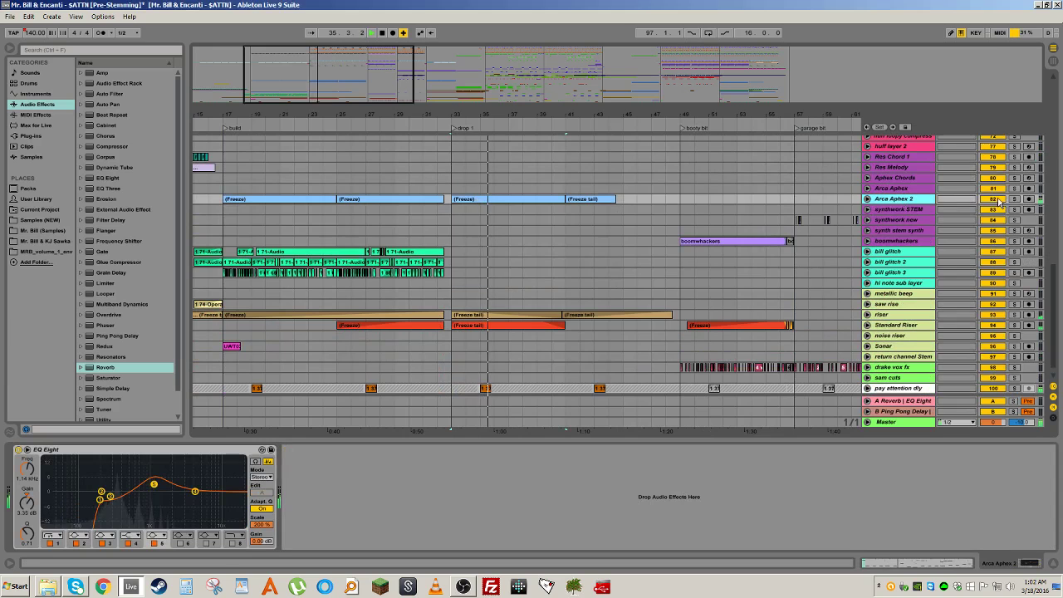
pyautogui.click(1014, 200)
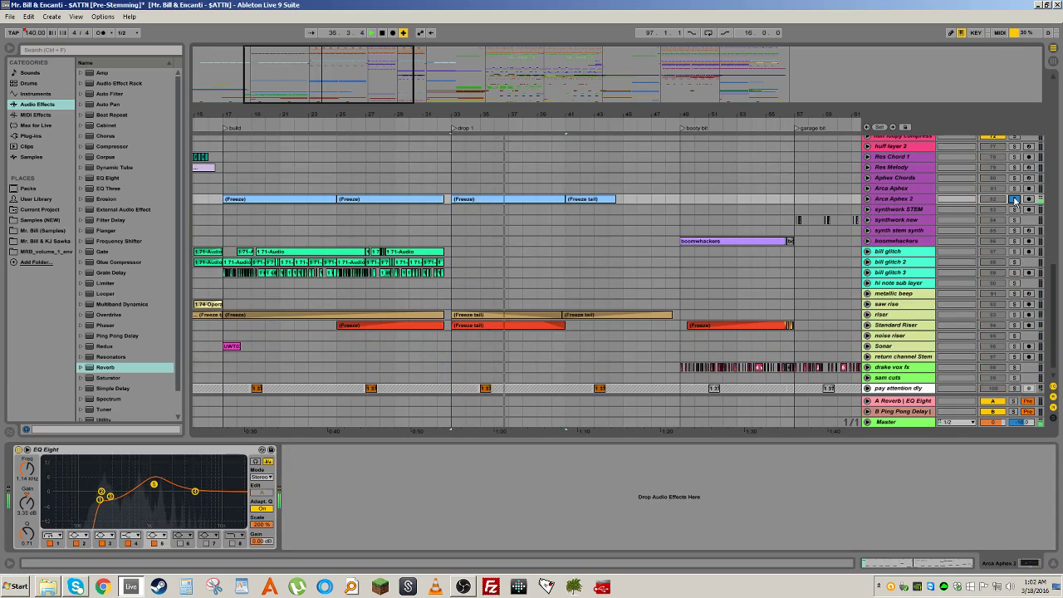
# Step: Play the bill glitch through hi note sub layer tracks soloed from the build section, and clear their solos
pyautogui.click(323, 244)
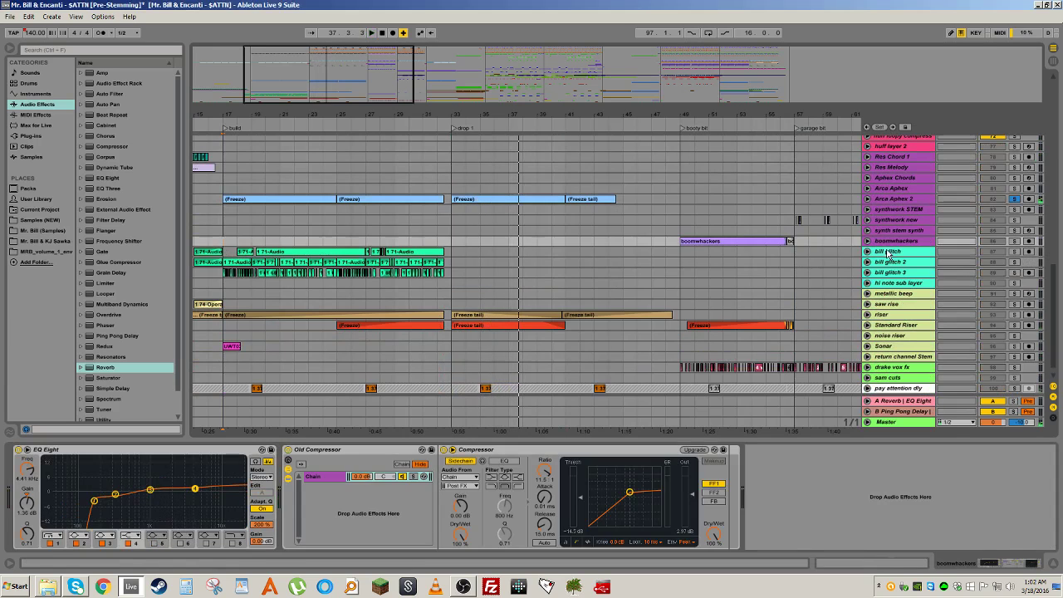
pyautogui.click(888, 254)
pyautogui.keyDown('shift'); pyautogui.click(901, 283); pyautogui.keyUp('shift')
pyautogui.click(1014, 262)
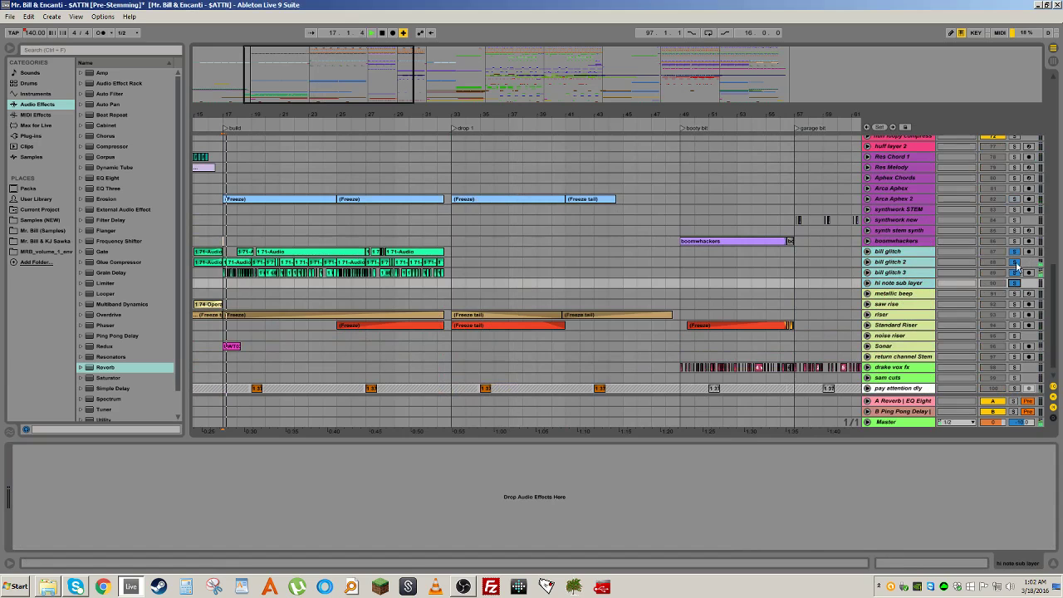
pyautogui.click(1011, 252)
# Step: Fit the whole arrangement into view and hide the device area to show more tracks
pyautogui.doubleClick(453, 111)
pyautogui.scroll(3, 321, 293)
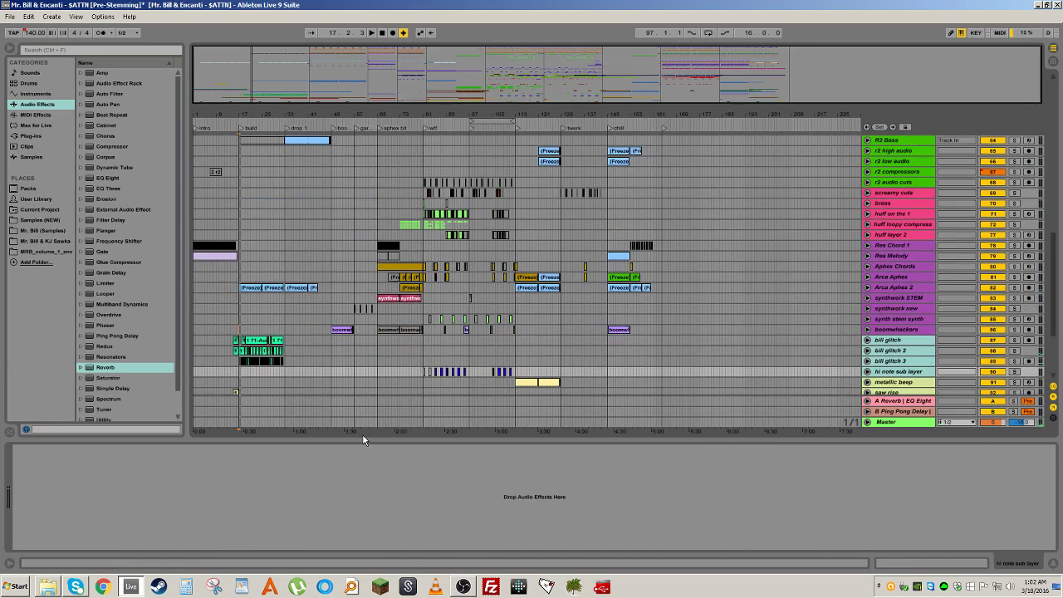
pyautogui.moveTo(361, 438); pyautogui.dragTo(343, 459)
pyautogui.scroll(9, 340, 460)
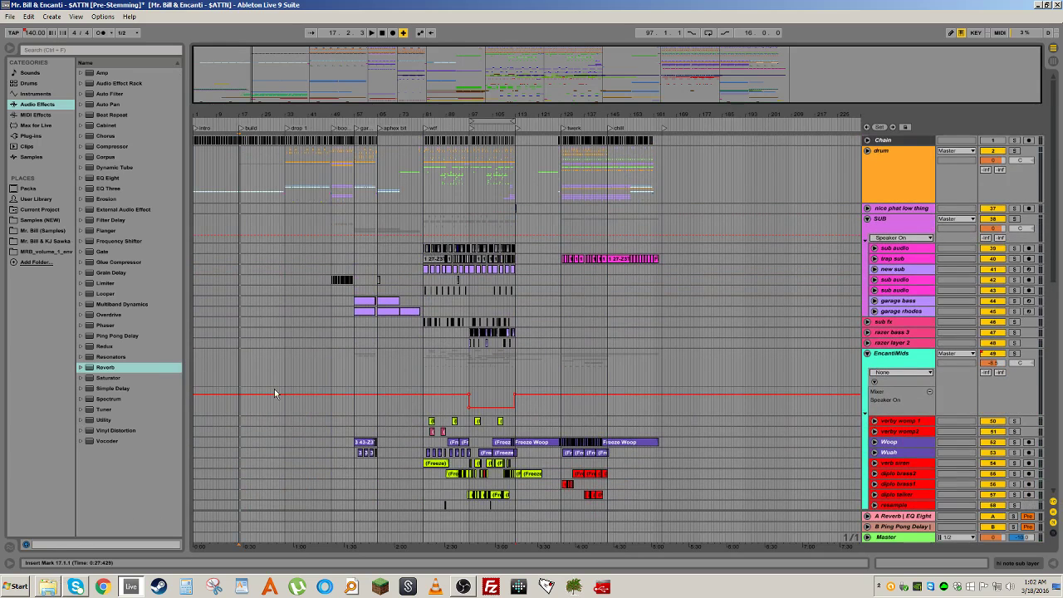
# Step: Place the insert marker in the EncantiMids group's drop 1 section and survey the tracks down to vox chop dly
pyautogui.click(297, 368)
pyautogui.rightClick(296, 368)
pyautogui.press('Escape')
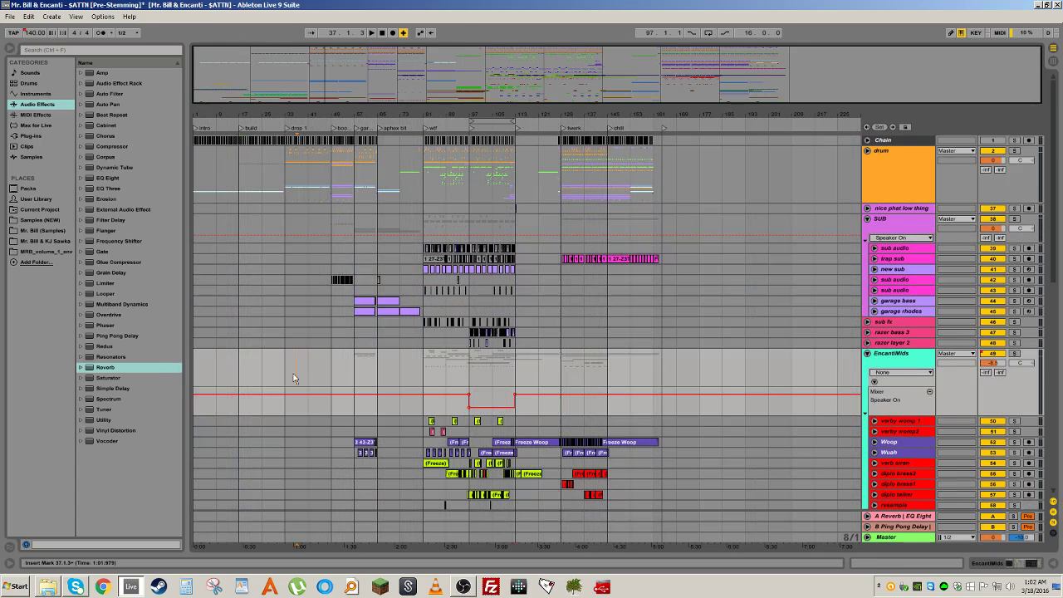
pyautogui.scroll(-15, 564, 372)
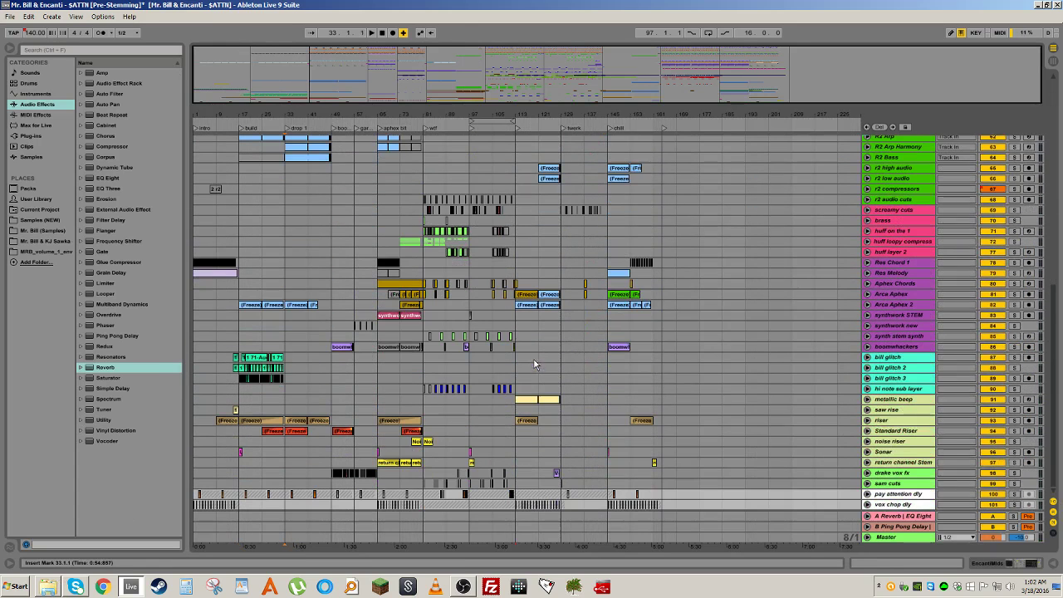